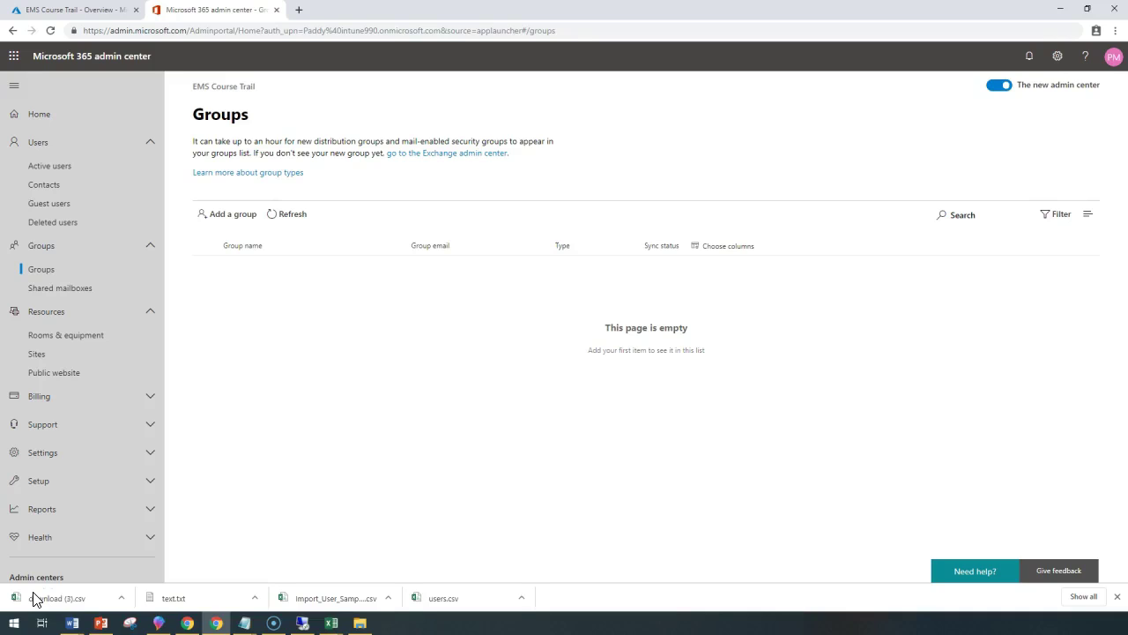
pyautogui.click(31, 600)
pyautogui.click(25, 601)
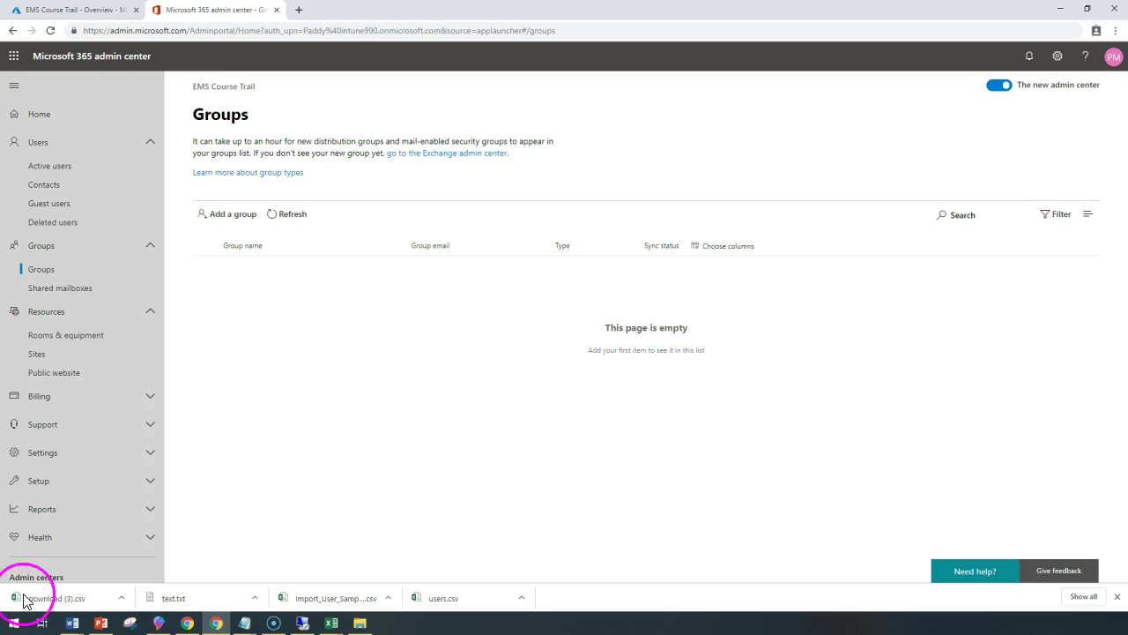
pyautogui.click(44, 123)
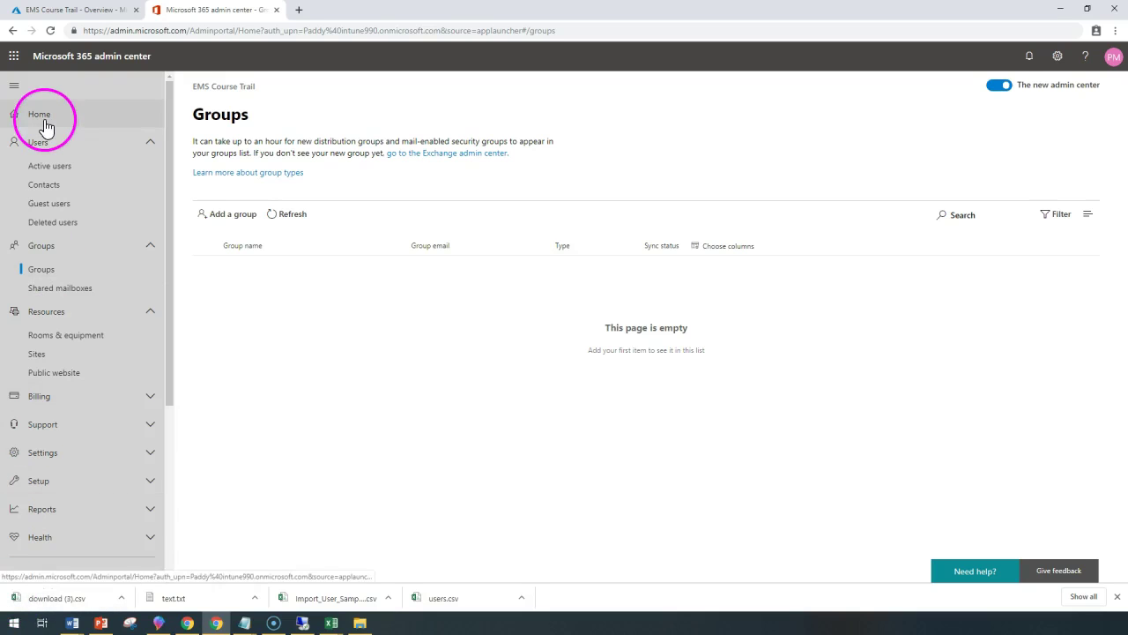
pyautogui.click(195, 13)
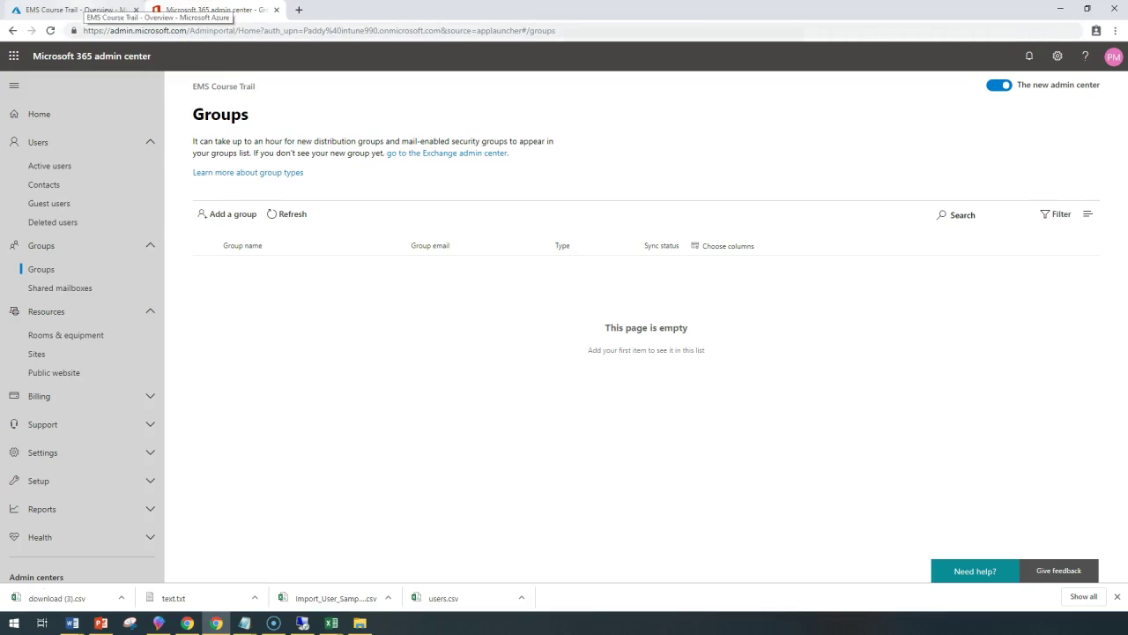
# Switch to the Azure portal, start a new group in Azure Active Directory and review the group type options, keeping Security
pyautogui.click(80, 10)
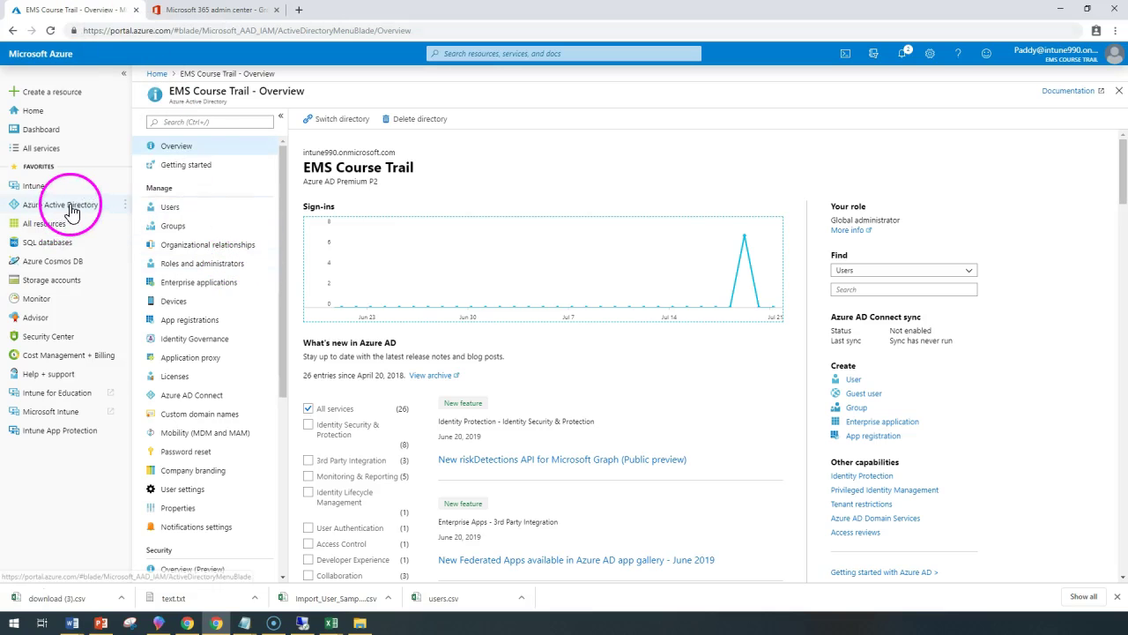
pyautogui.click(35, 204)
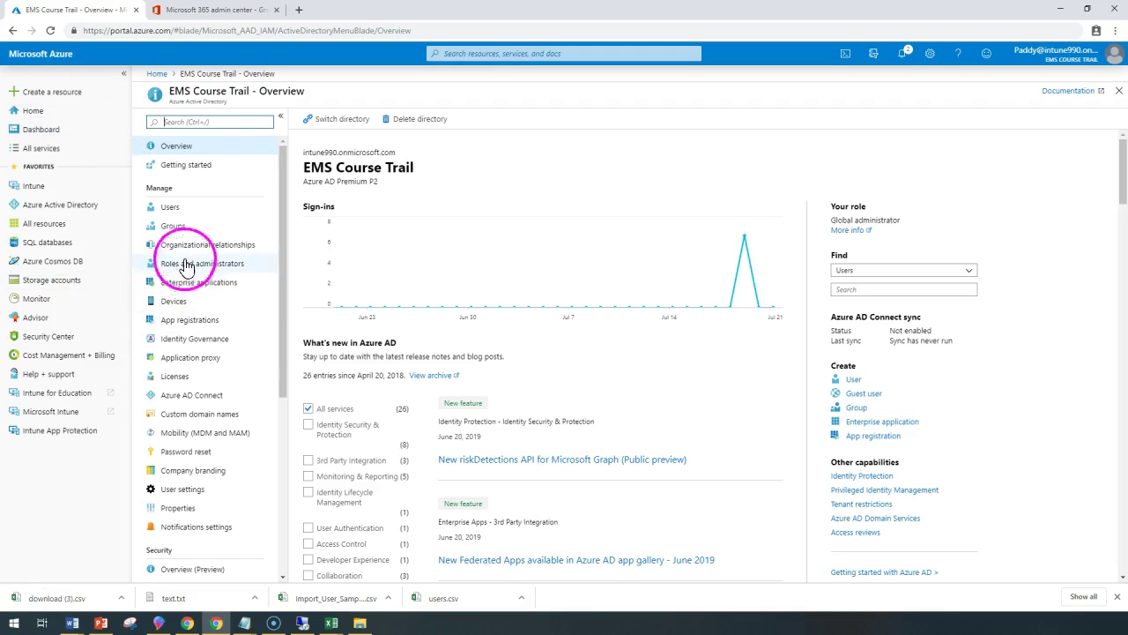
pyautogui.click(174, 227)
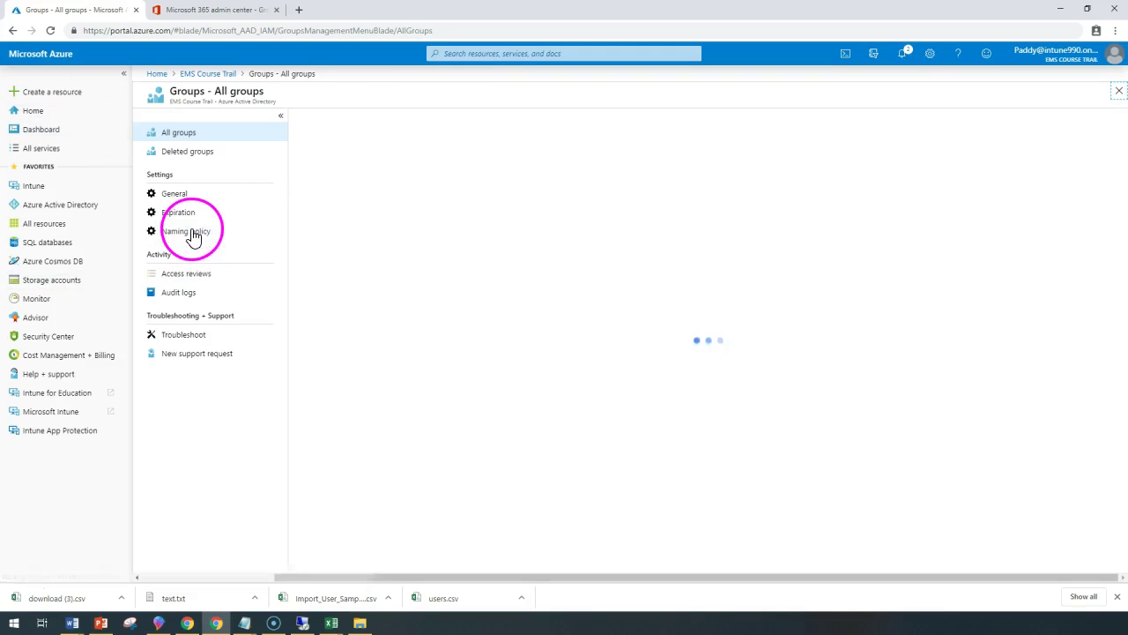
pyautogui.click(340, 117)
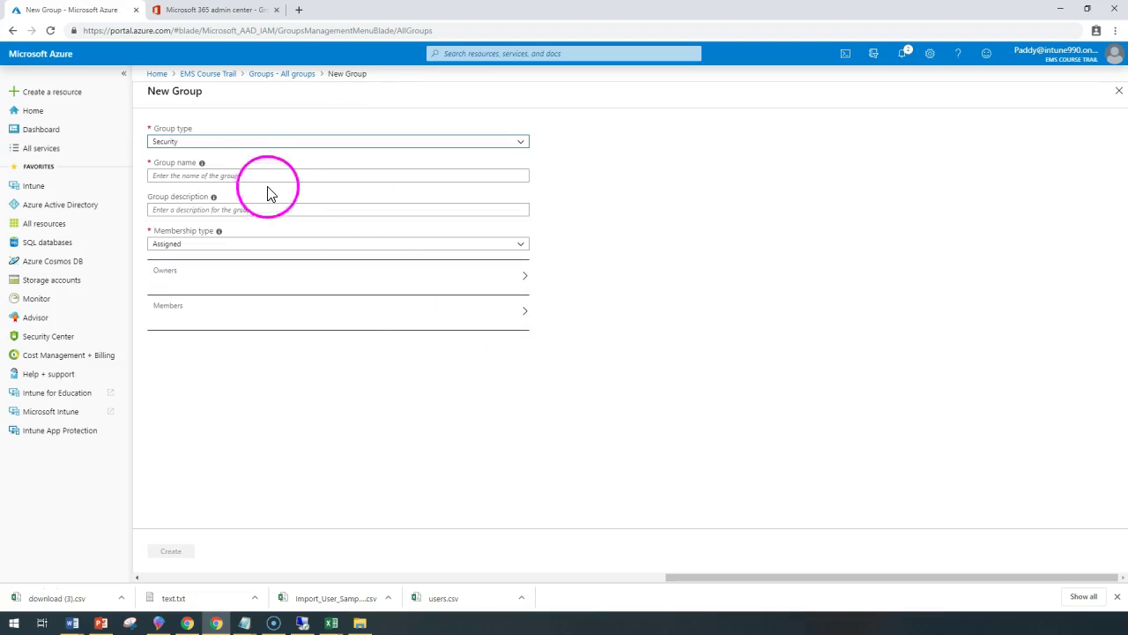
pyautogui.click(223, 143)
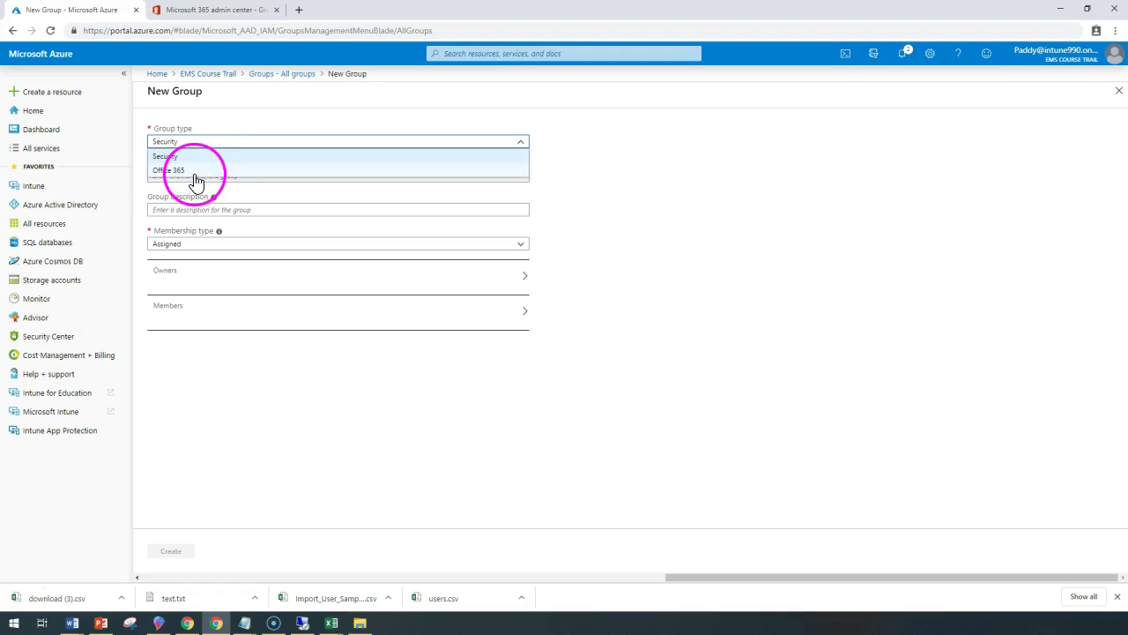
pyautogui.click(168, 156)
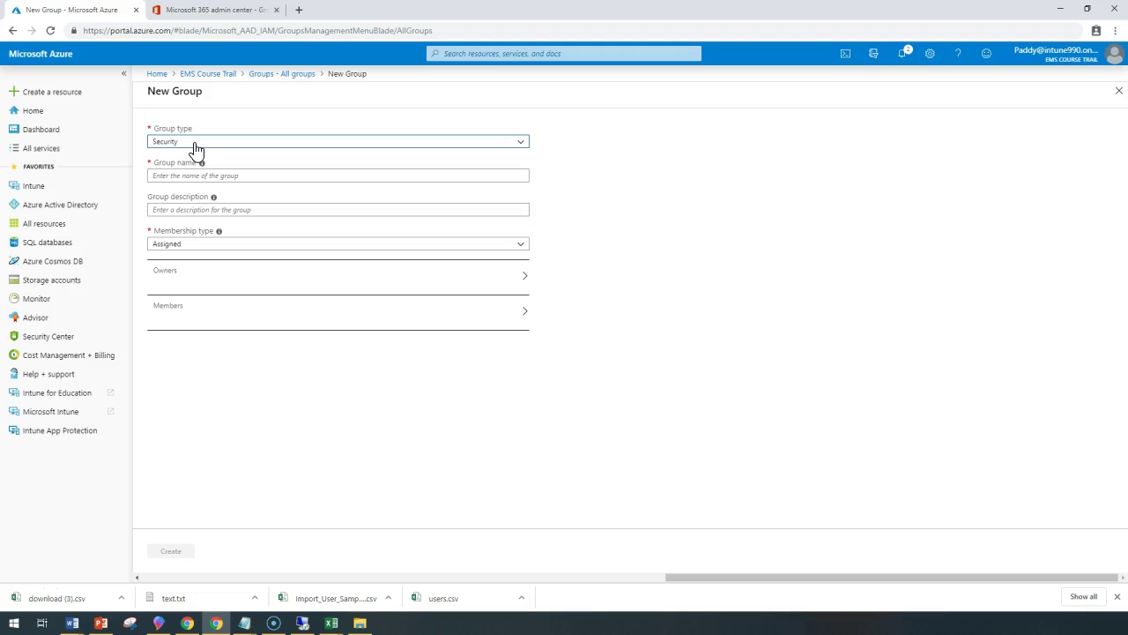
# Explore the new group's membership type options by choosing Dynamic User and then Dynamic Device
pyautogui.click(191, 251)
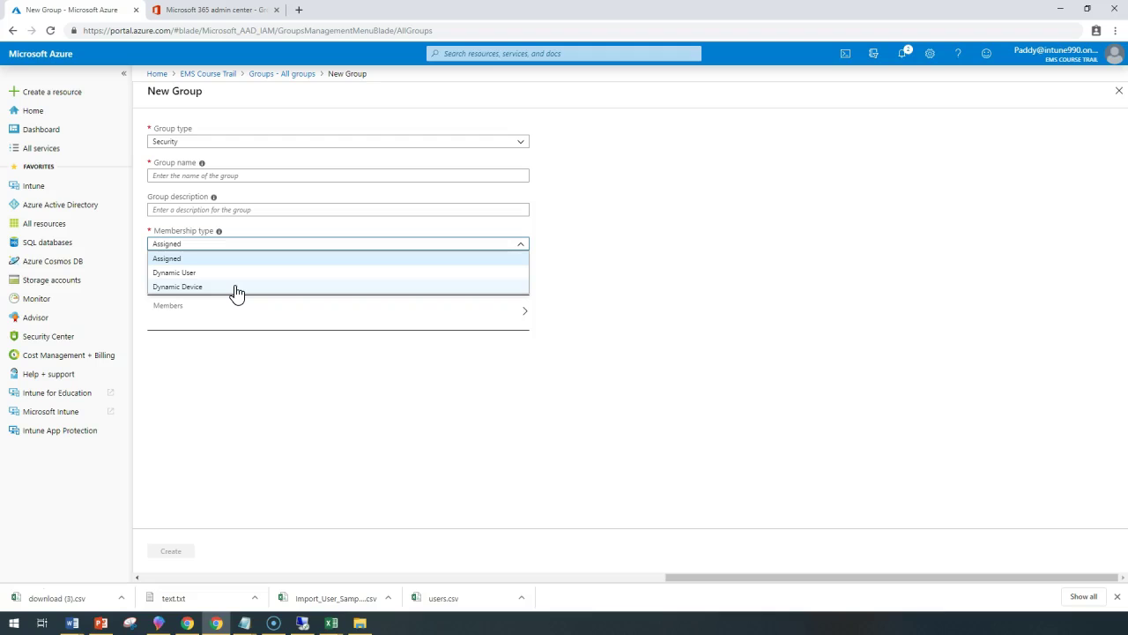
pyautogui.click(214, 274)
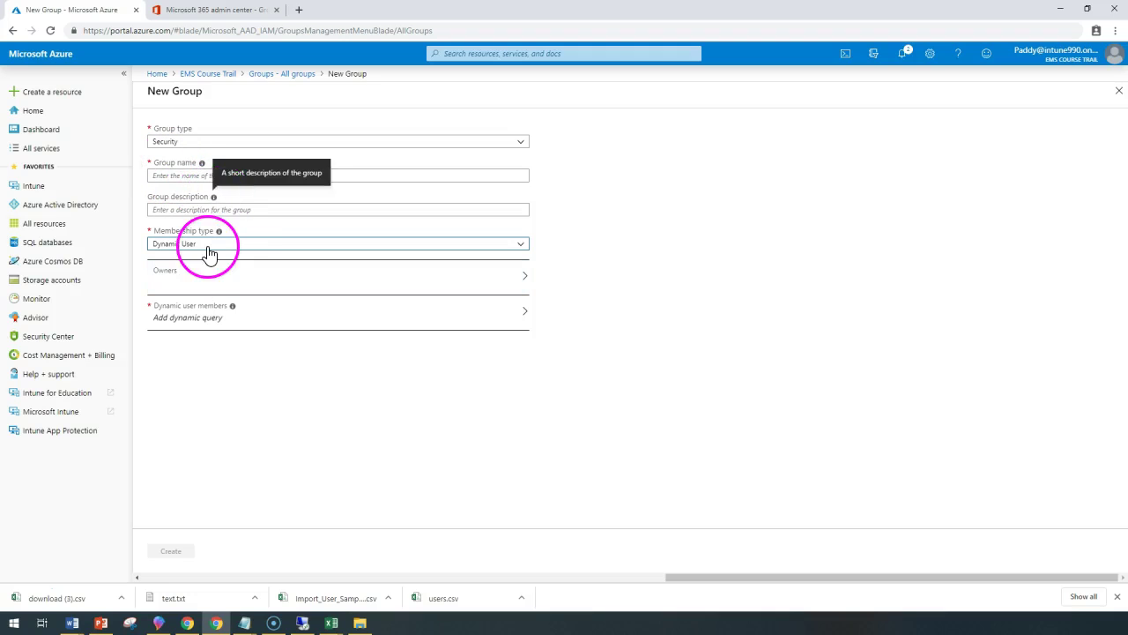
pyautogui.click(207, 247)
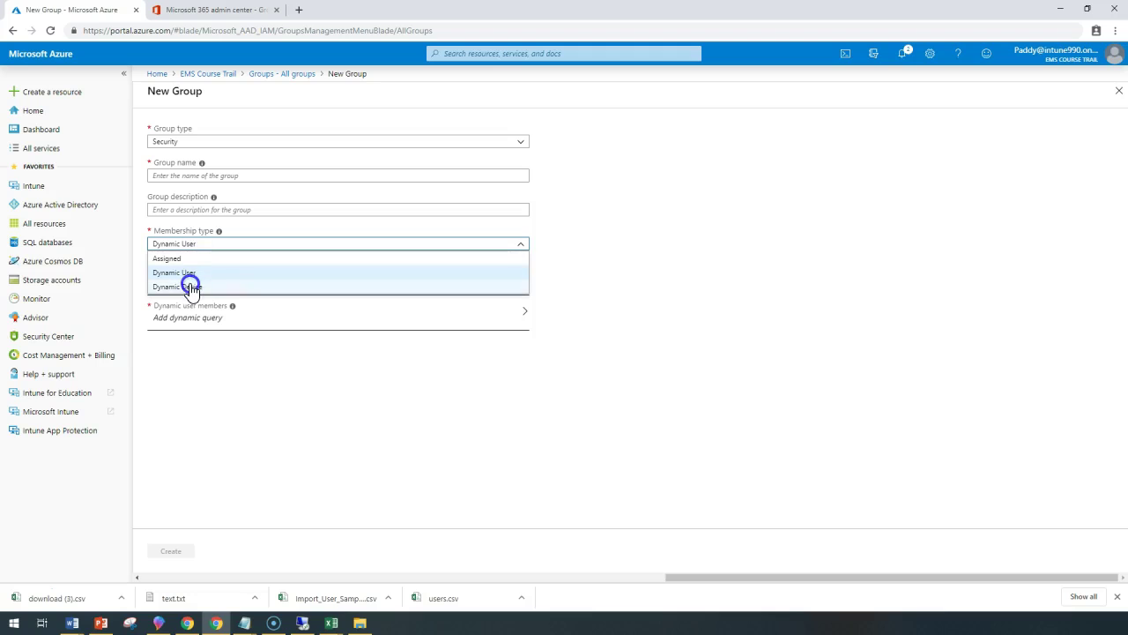
pyautogui.click(190, 288)
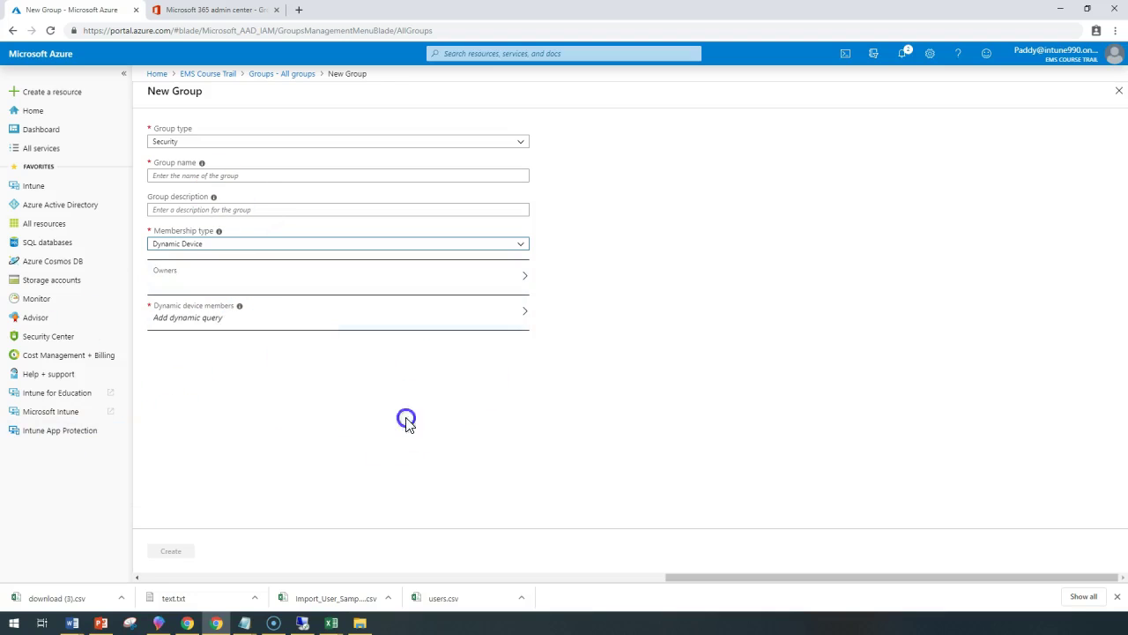
pyautogui.click(447, 413)
# Open the new group form from the Intune groups area and review its group type options
pyautogui.click(50, 192)
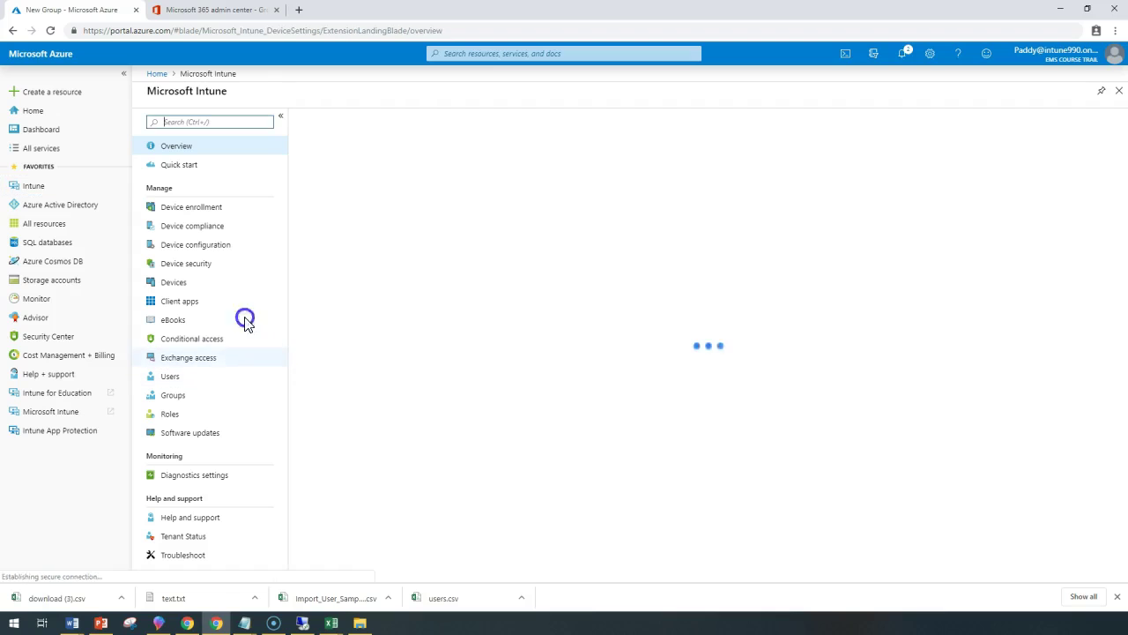
pyautogui.click(179, 395)
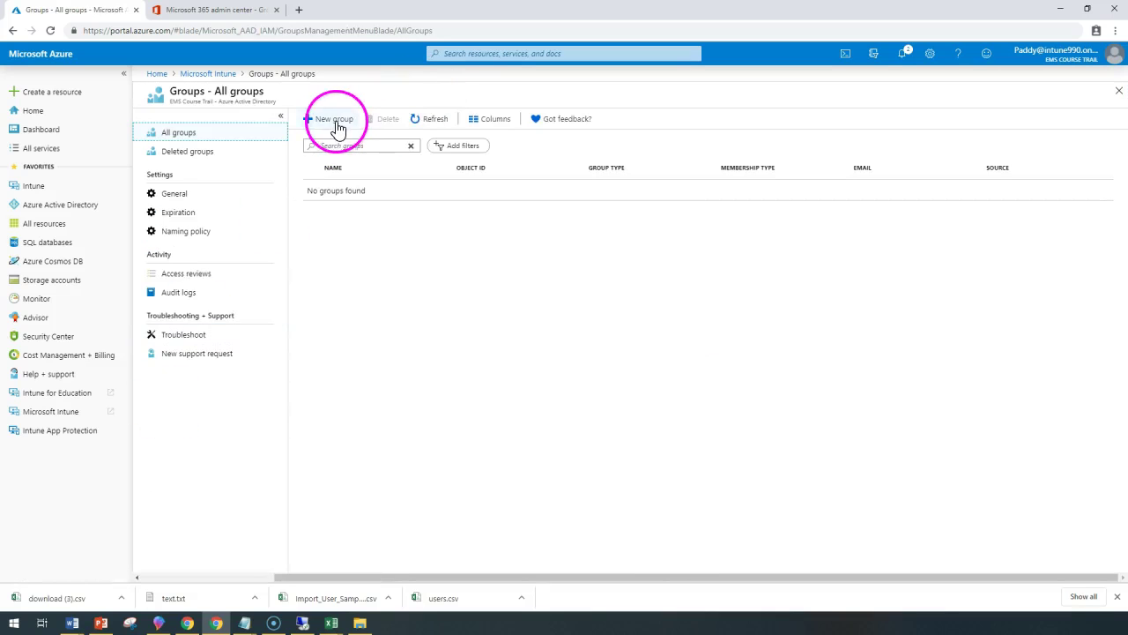
pyautogui.click(332, 120)
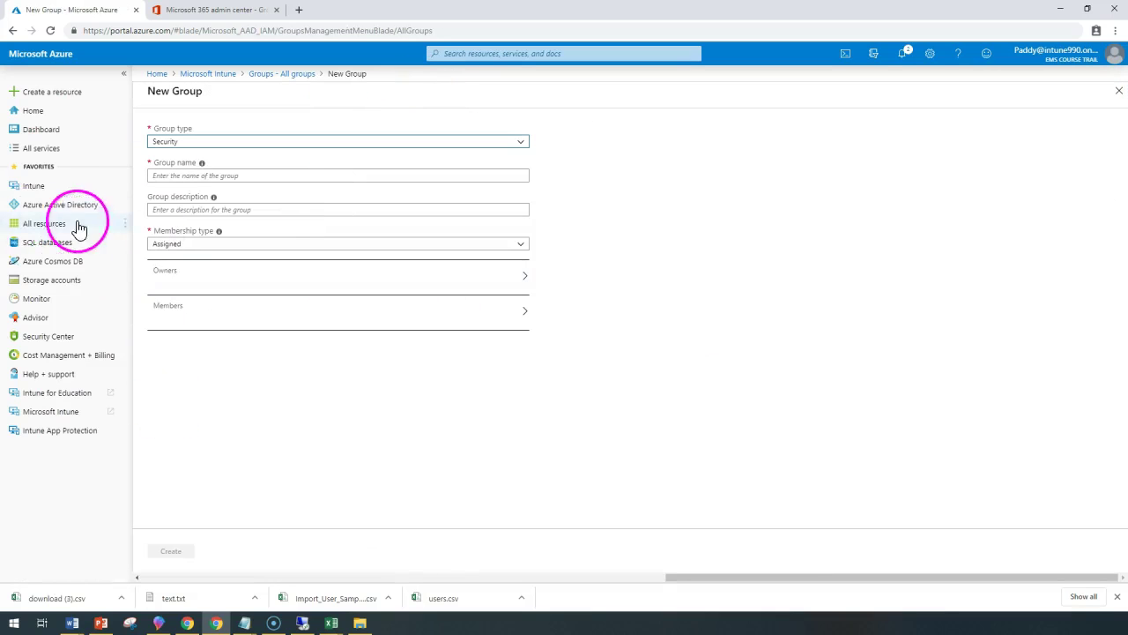
pyautogui.click(190, 141)
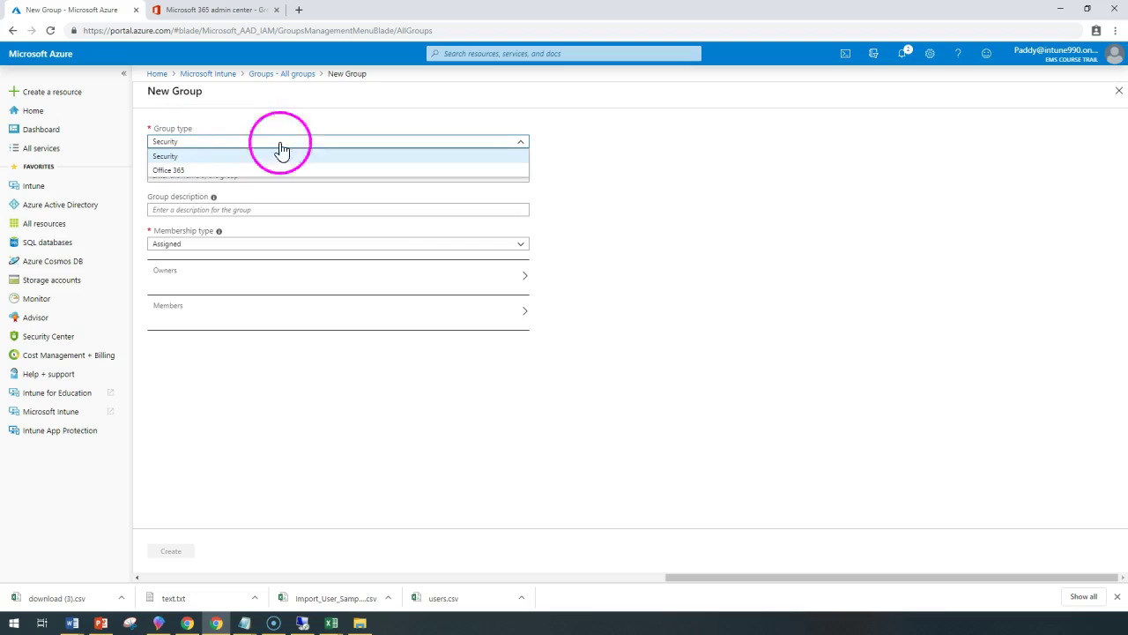
pyautogui.click(641, 333)
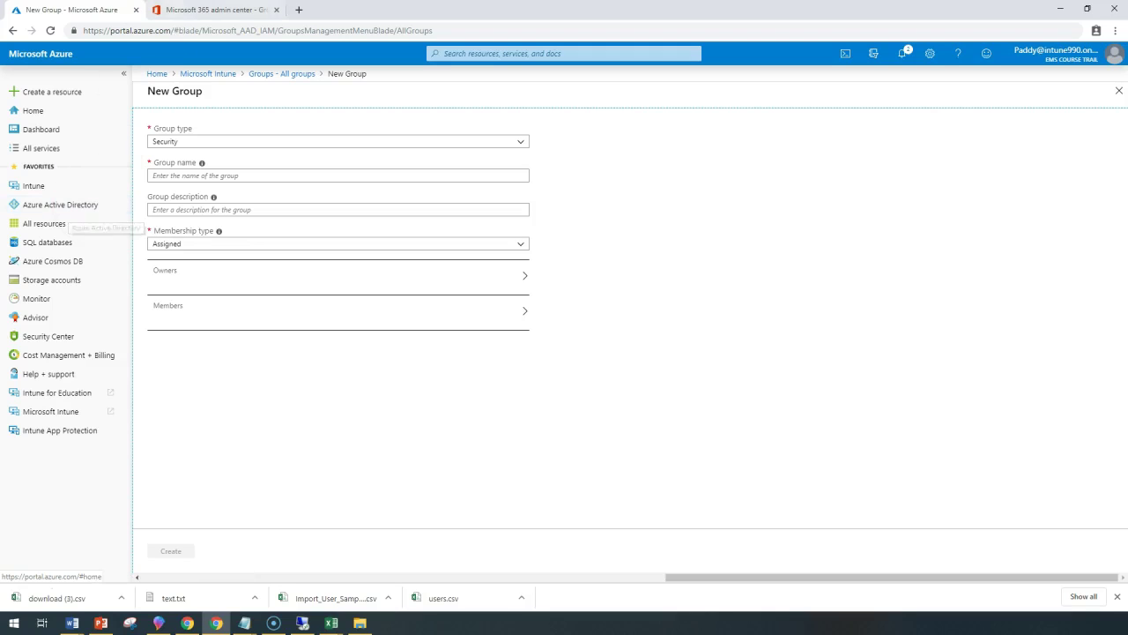
# Switch to the Microsoft 365 admin center, start adding a group and review the available group types and their descriptions
pyautogui.click(189, 10)
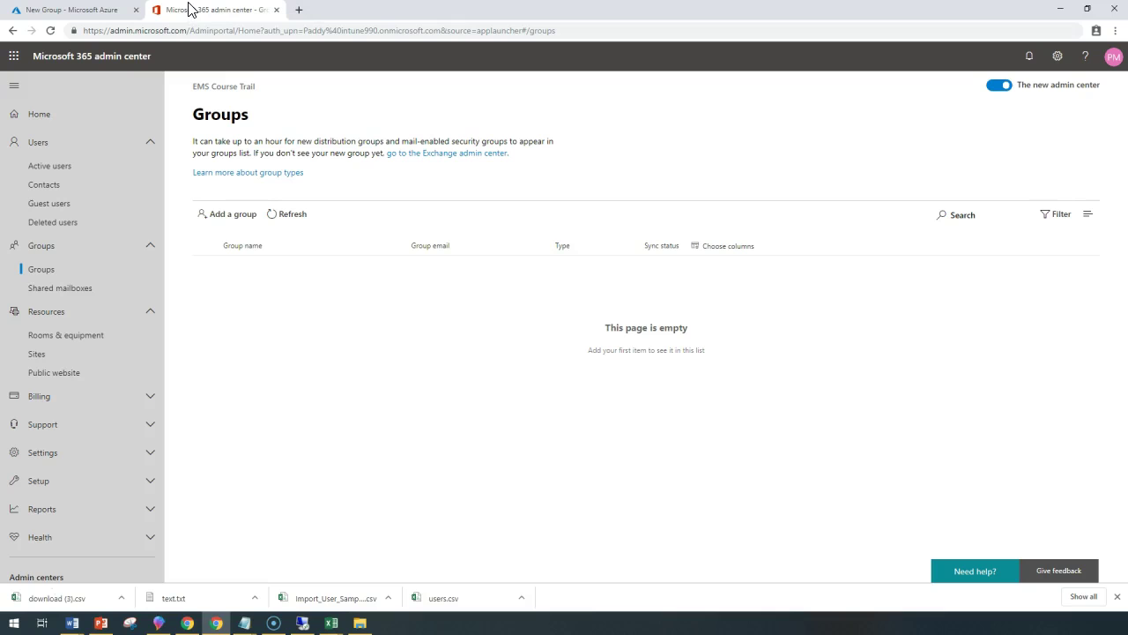
pyautogui.click(238, 217)
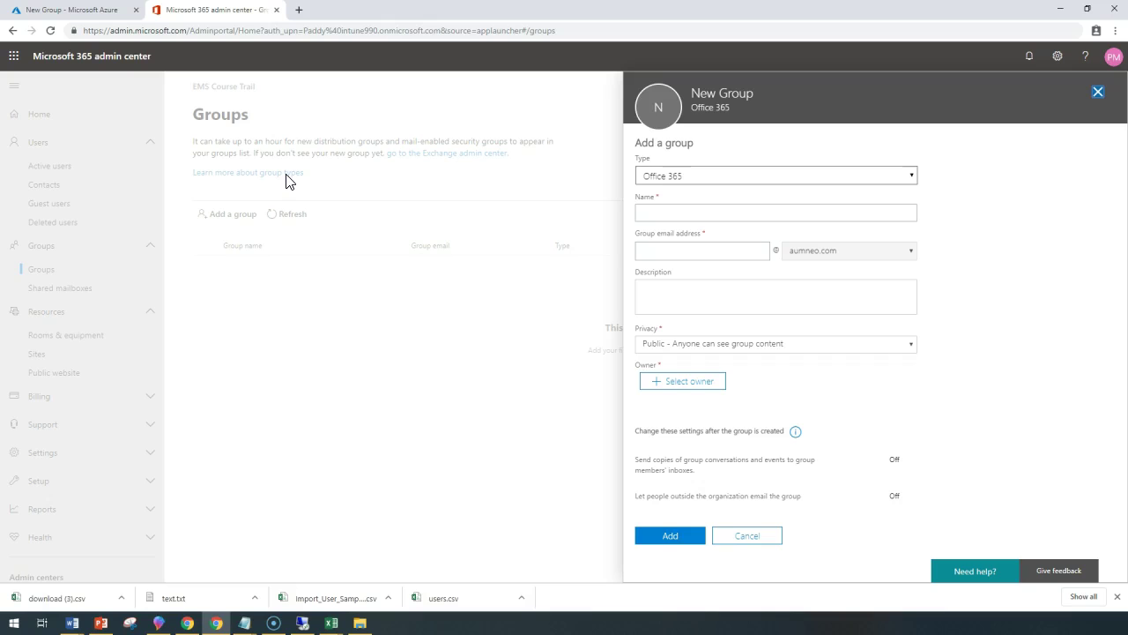
pyautogui.click(698, 179)
pyautogui.click(694, 167)
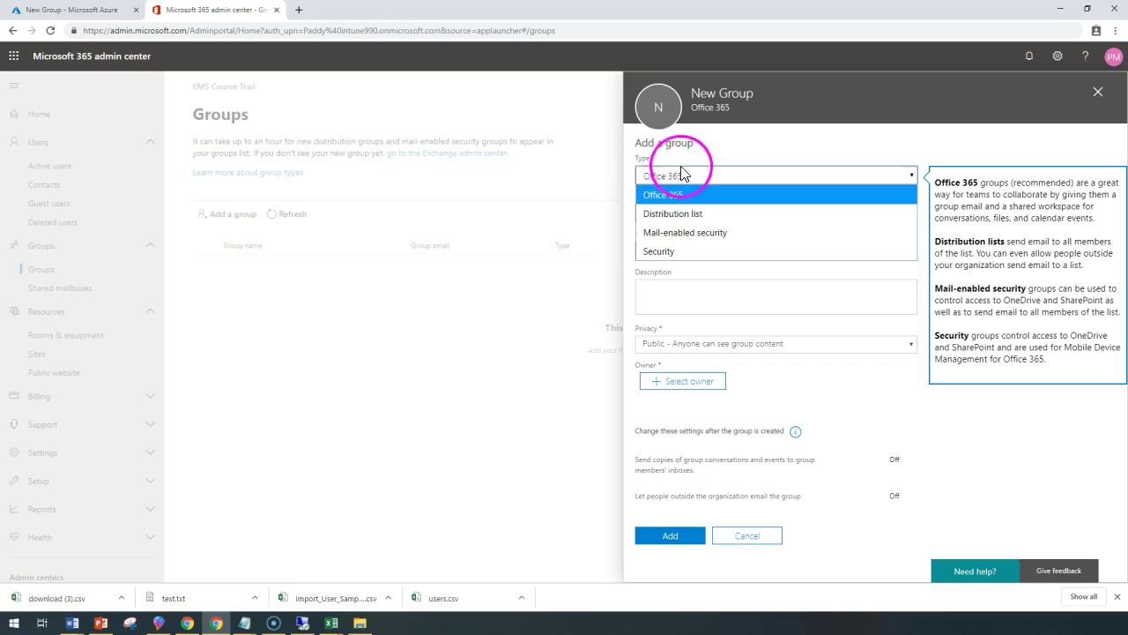
pyautogui.click(996, 185)
pyautogui.click(876, 181)
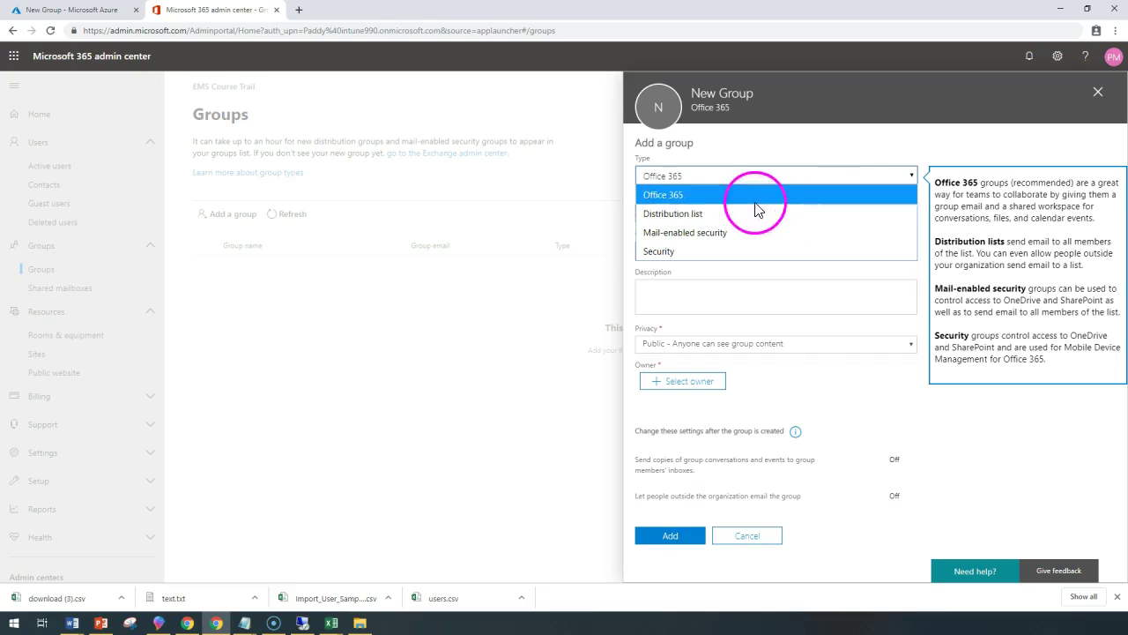
# Set the group type to Distribution list and examine the fields it requires
pyautogui.click(677, 214)
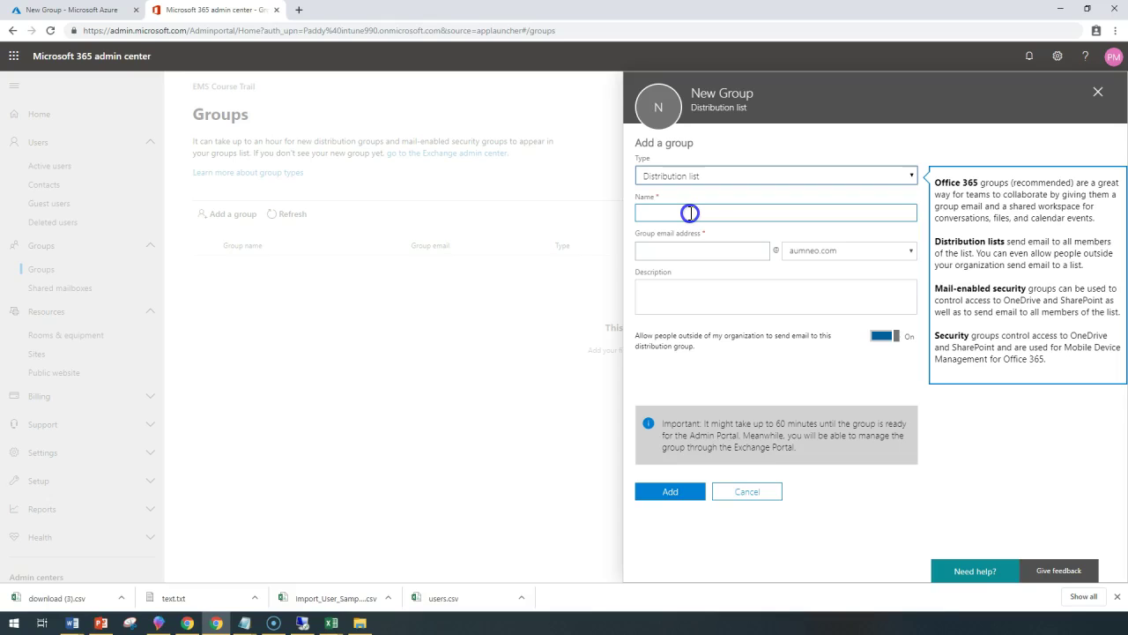
pyautogui.click(667, 176)
pyautogui.click(679, 183)
pyautogui.click(688, 212)
pyautogui.click(649, 212)
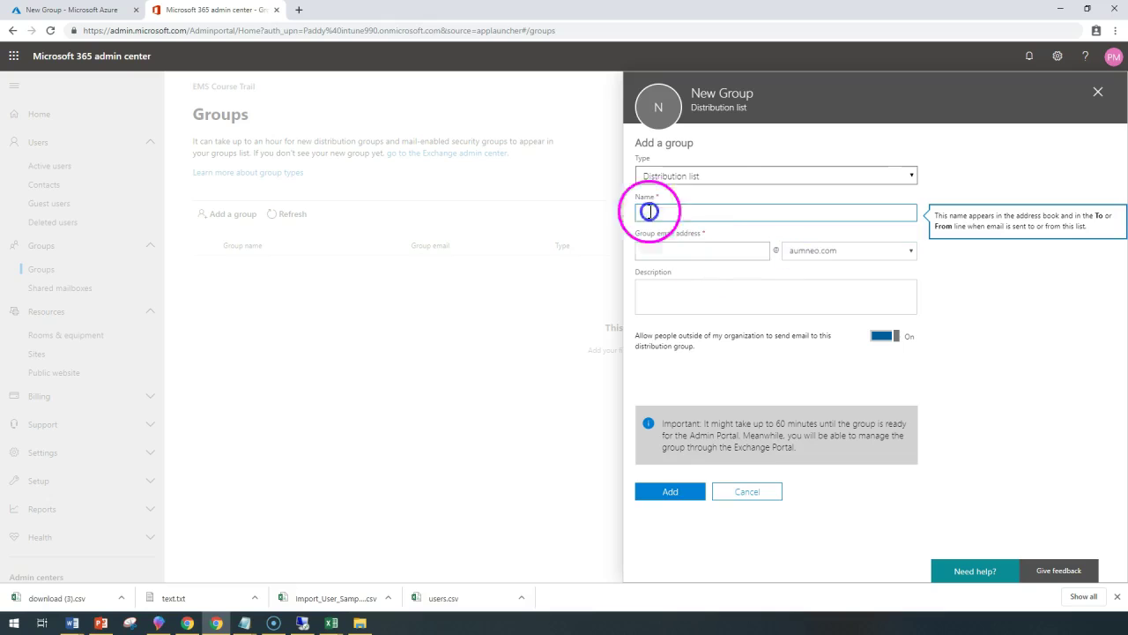
# Change the group type to Mail-enabled security and examine its name, email and description fields
pyautogui.click(728, 176)
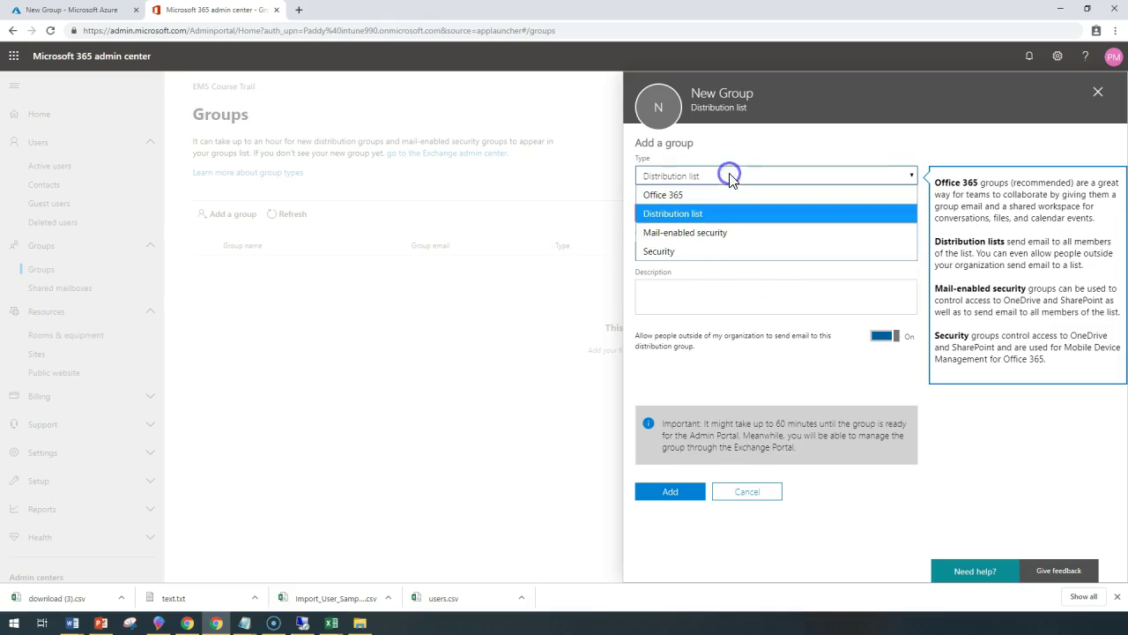
pyautogui.click(697, 233)
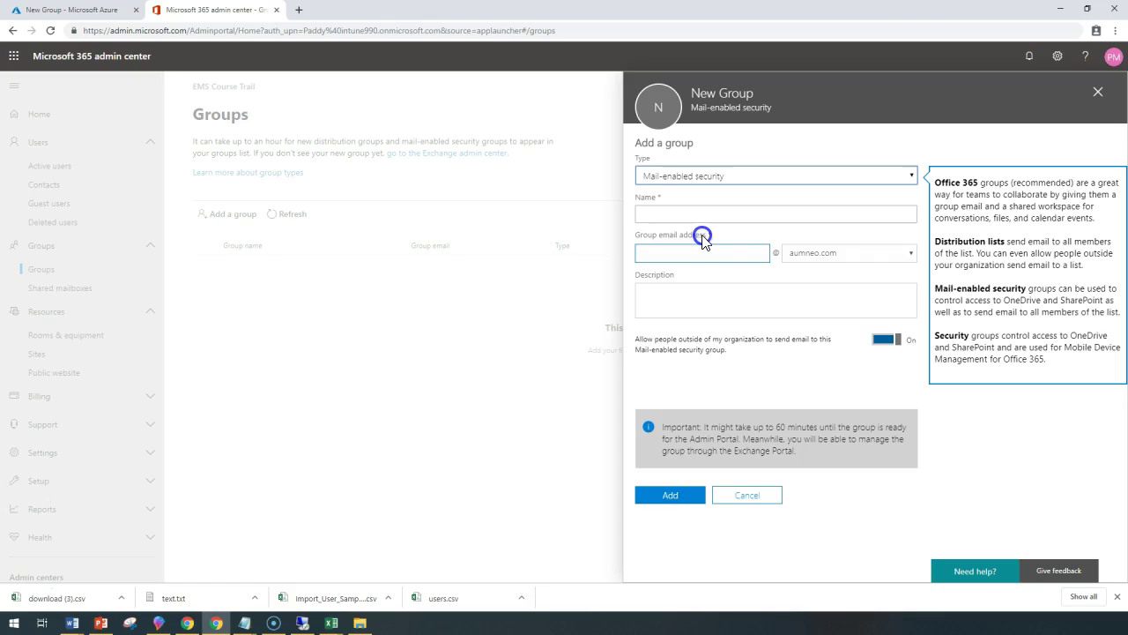
pyautogui.click(705, 303)
pyautogui.click(707, 213)
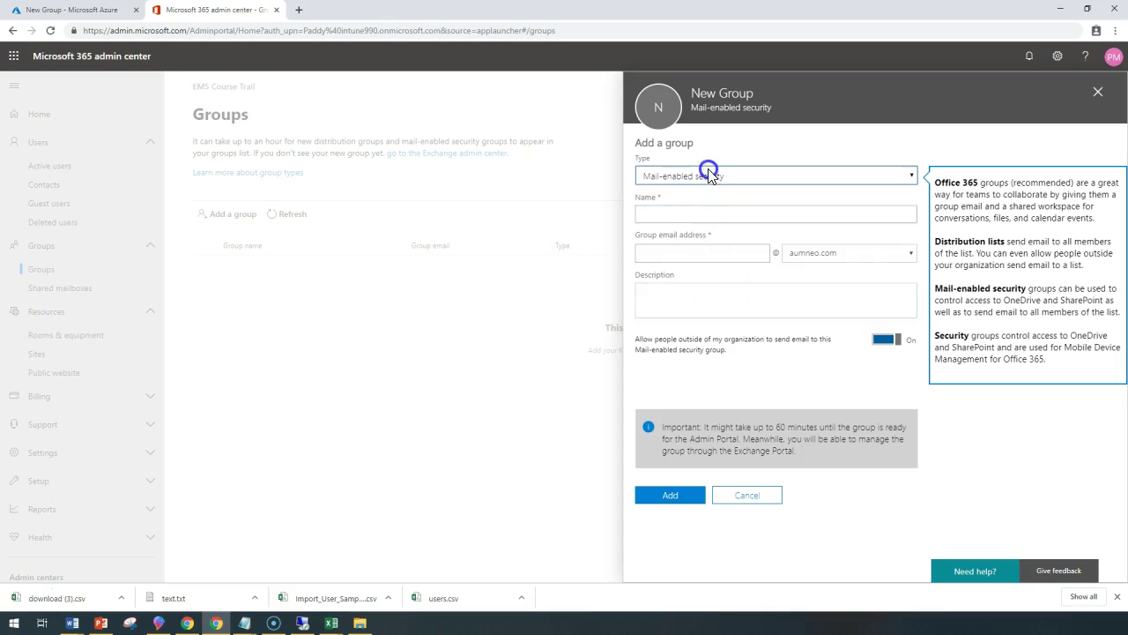
# Change the group type to Security, examine its fields and cancel adding the group
pyautogui.click(709, 176)
pyautogui.click(668, 251)
pyautogui.click(683, 215)
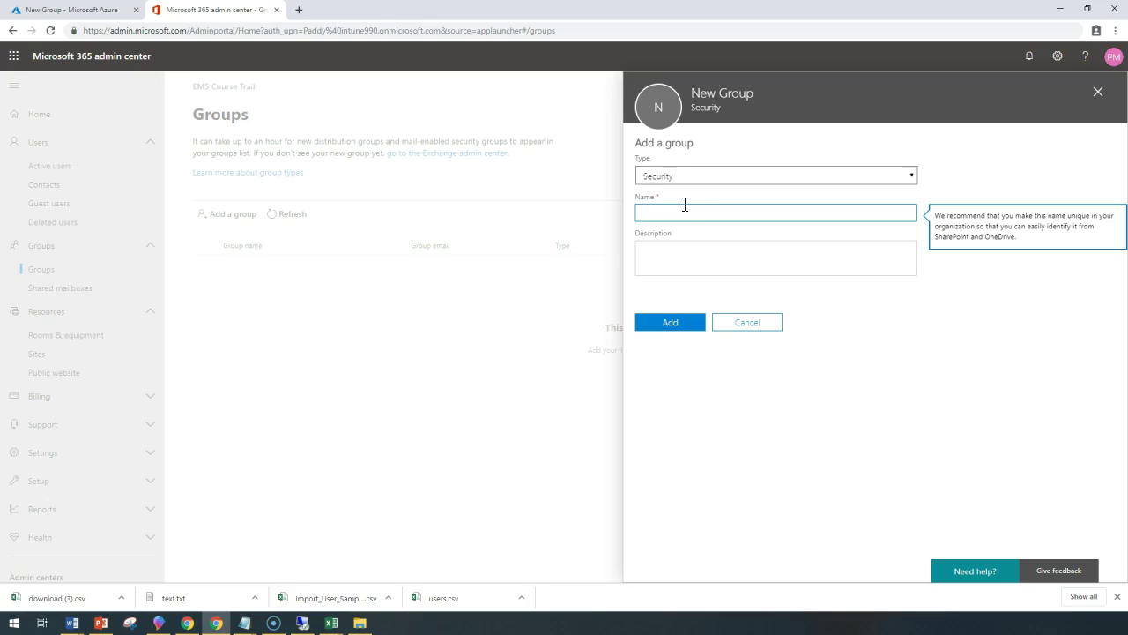
pyautogui.click(748, 322)
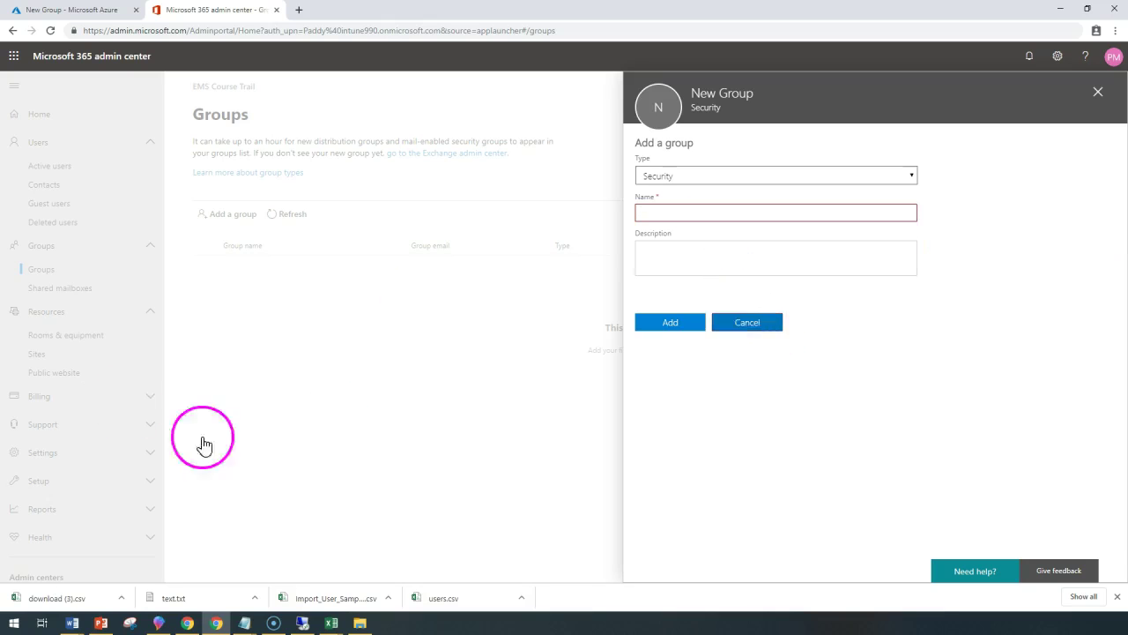
# Return to the Azure portal and start a new group from the Azure Active Directory groups
pyautogui.click(88, 9)
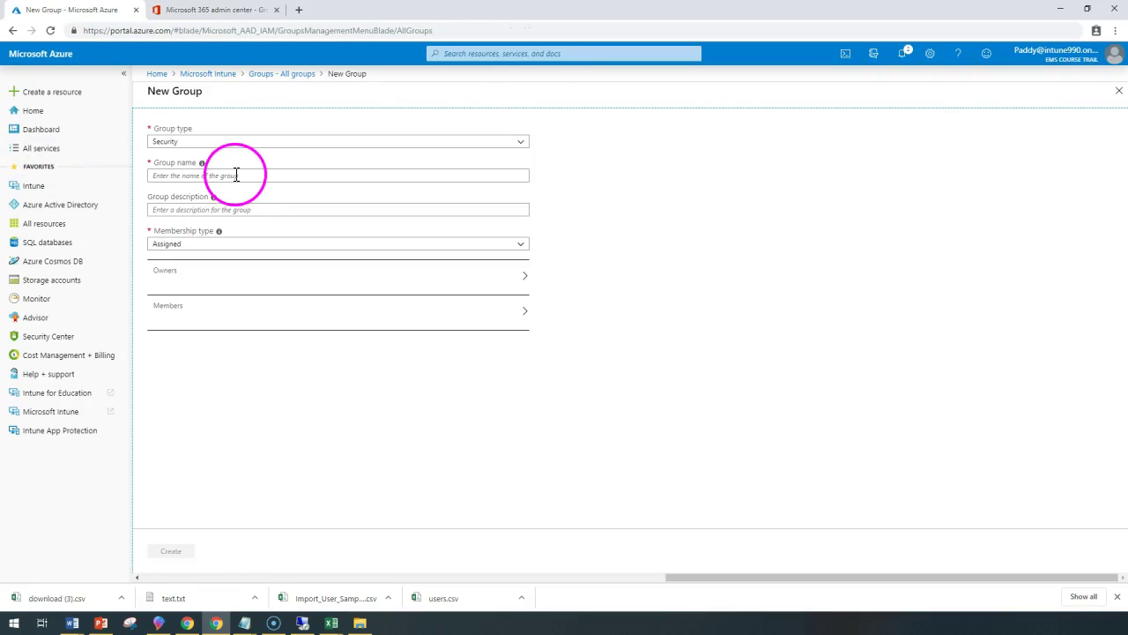
pyautogui.click(84, 214)
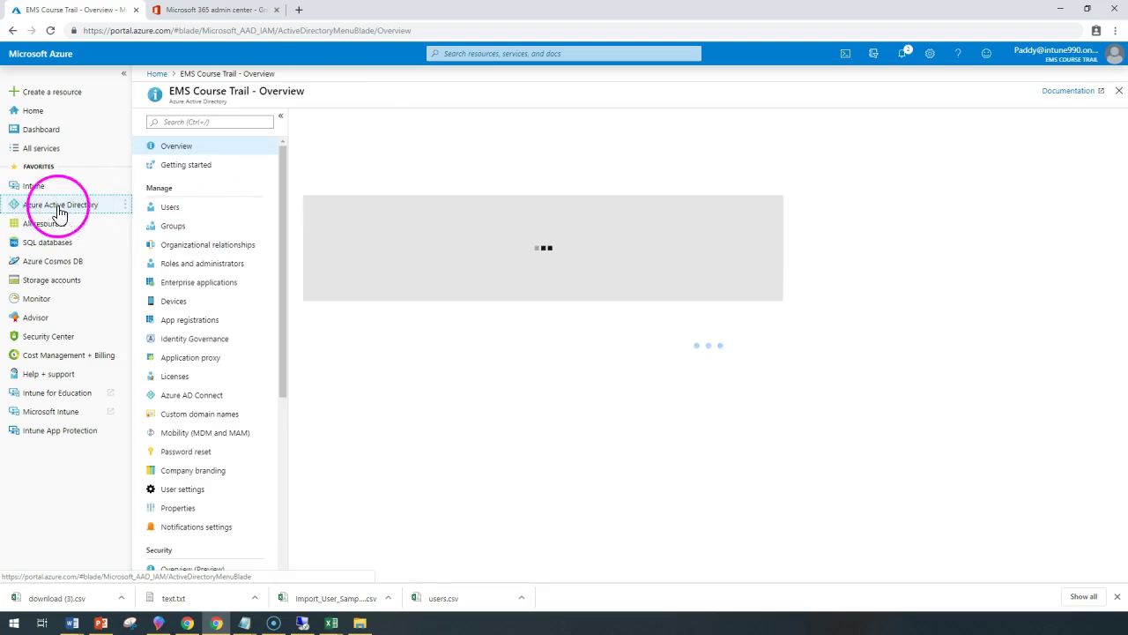
pyautogui.click(71, 212)
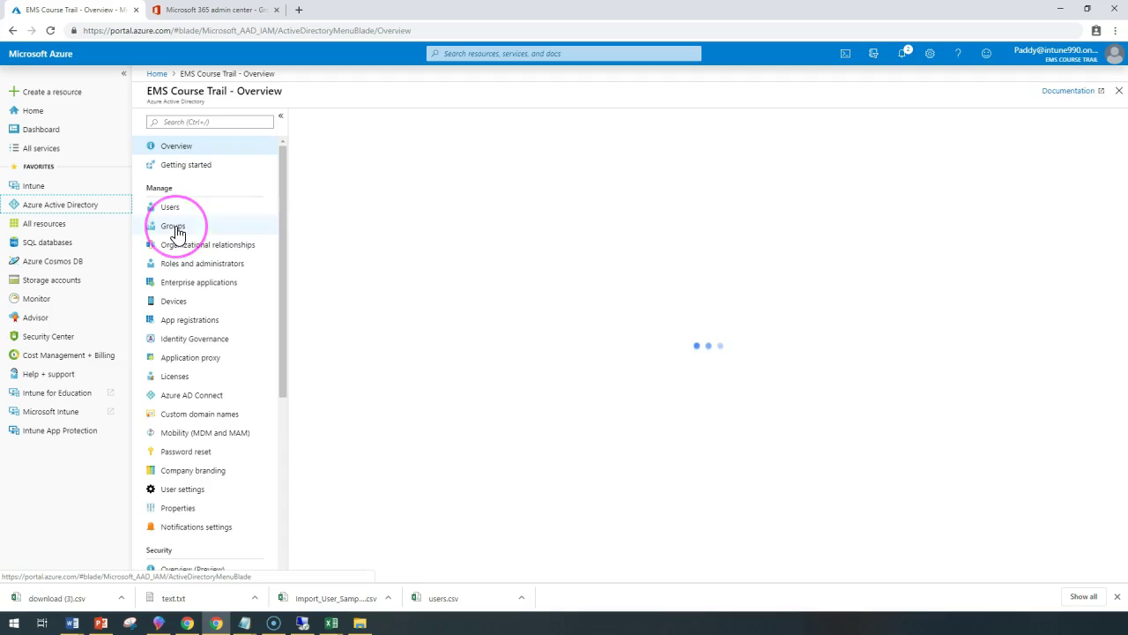
pyautogui.click(173, 227)
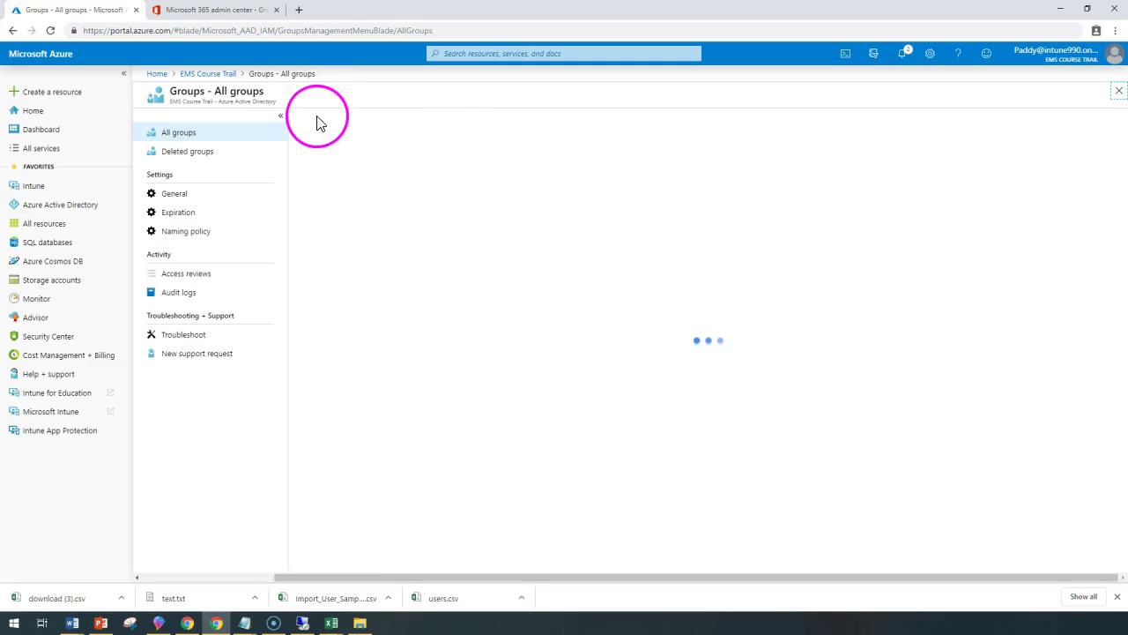
pyautogui.click(317, 119)
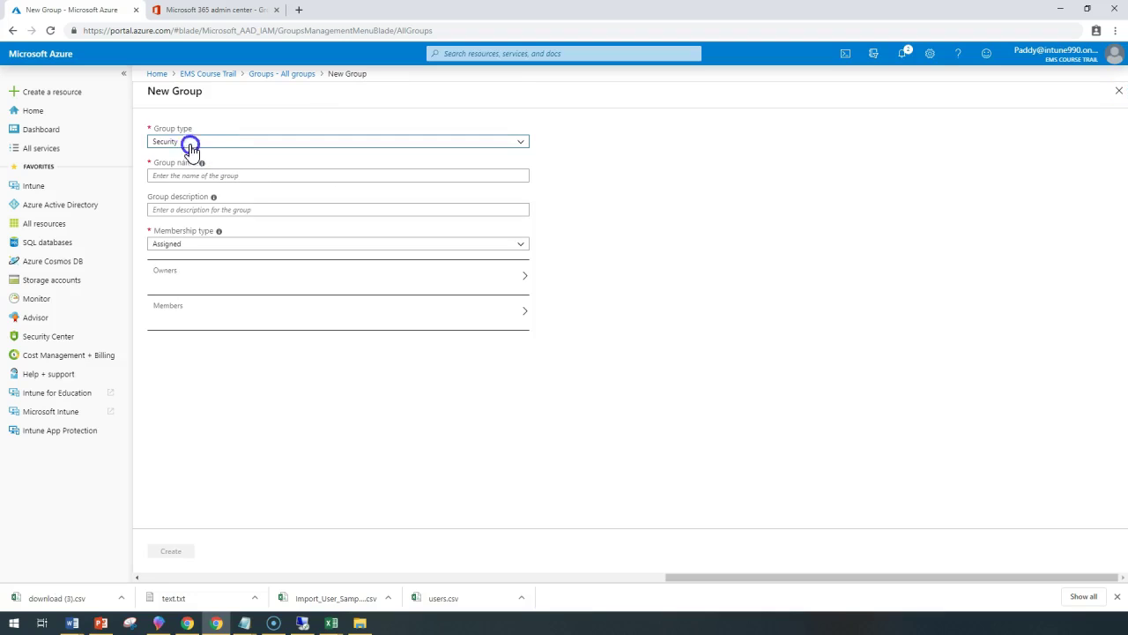
# Name the new security group "All Finance Users Group"
pyautogui.click(194, 177)
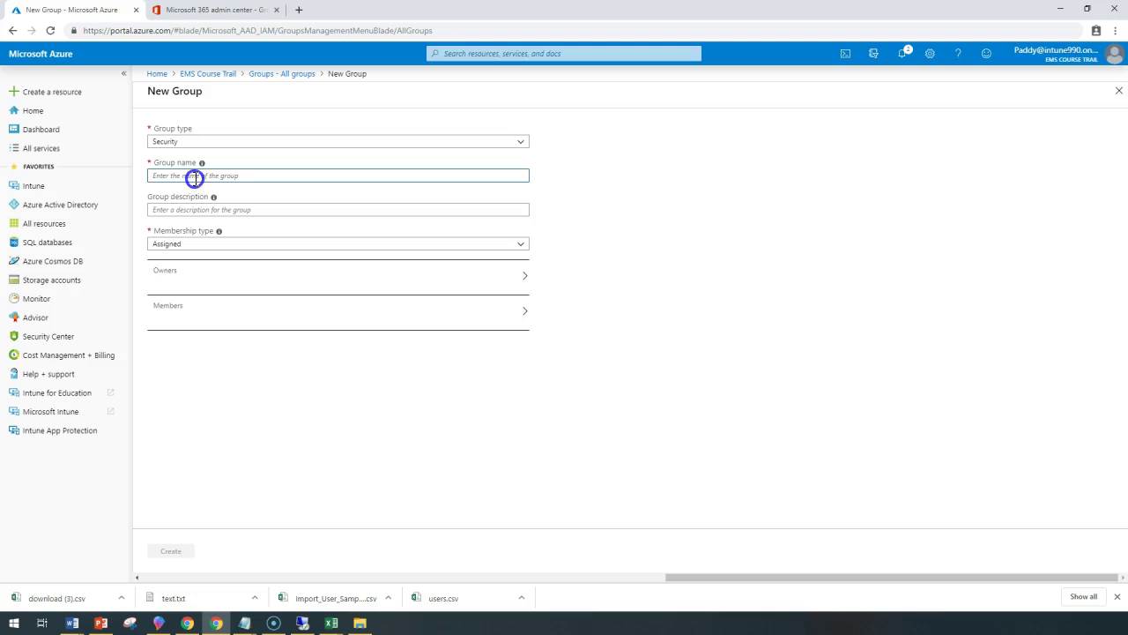
pyautogui.write('All Fi')
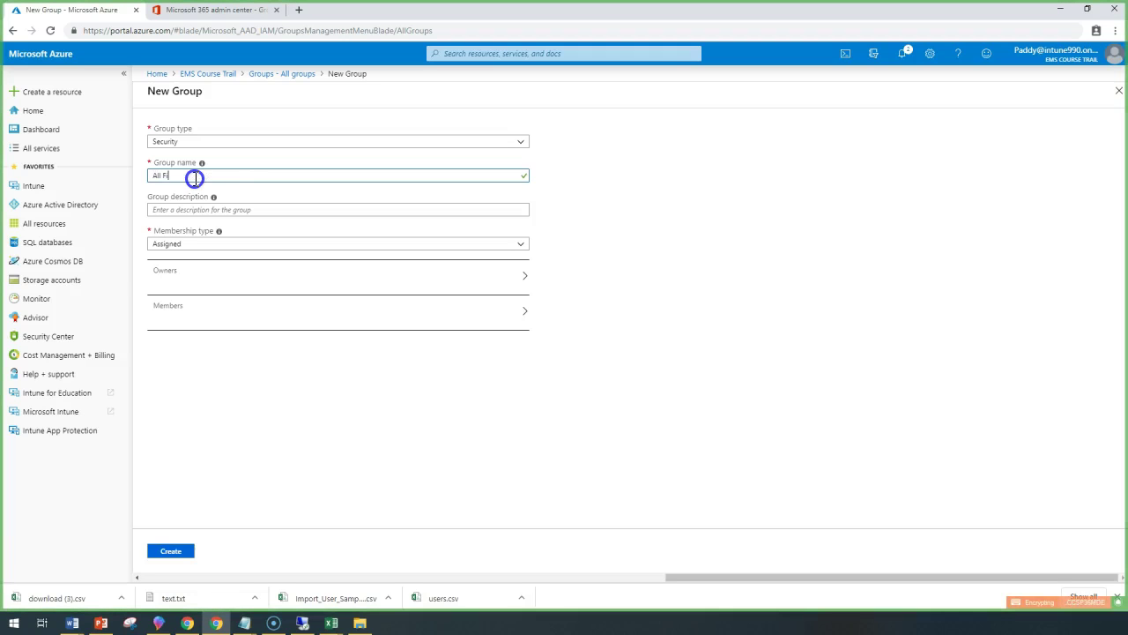
pyautogui.write('nance Users Group')
pyautogui.press('Tab')
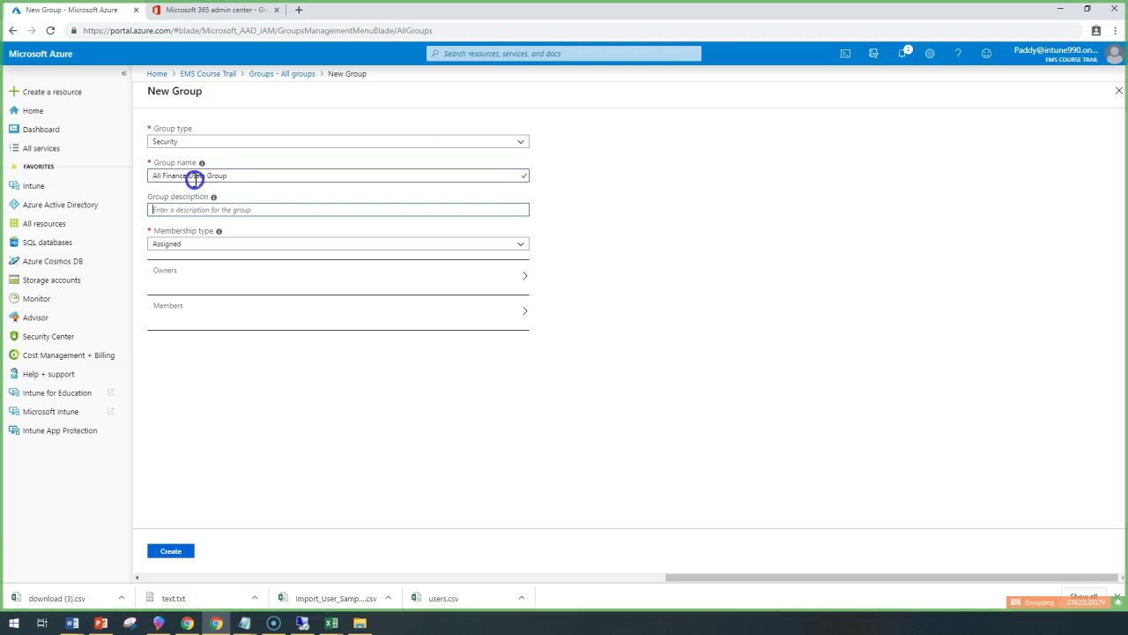
# Set the membership type to Dynamic User and open the dynamic query for the group's members
pyautogui.click(192, 248)
pyautogui.click(222, 274)
pyautogui.click(237, 311)
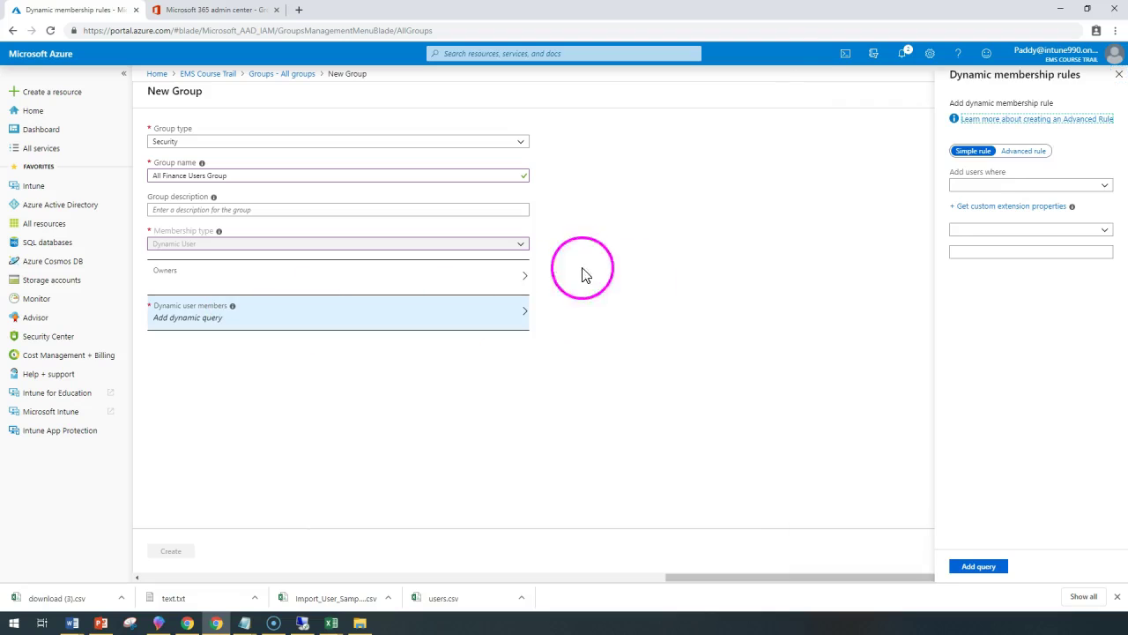
# Examine the user attributes available for the simple dynamic membership rule
pyautogui.click(1010, 184)
pyautogui.scroll(-5, 1023, 353)
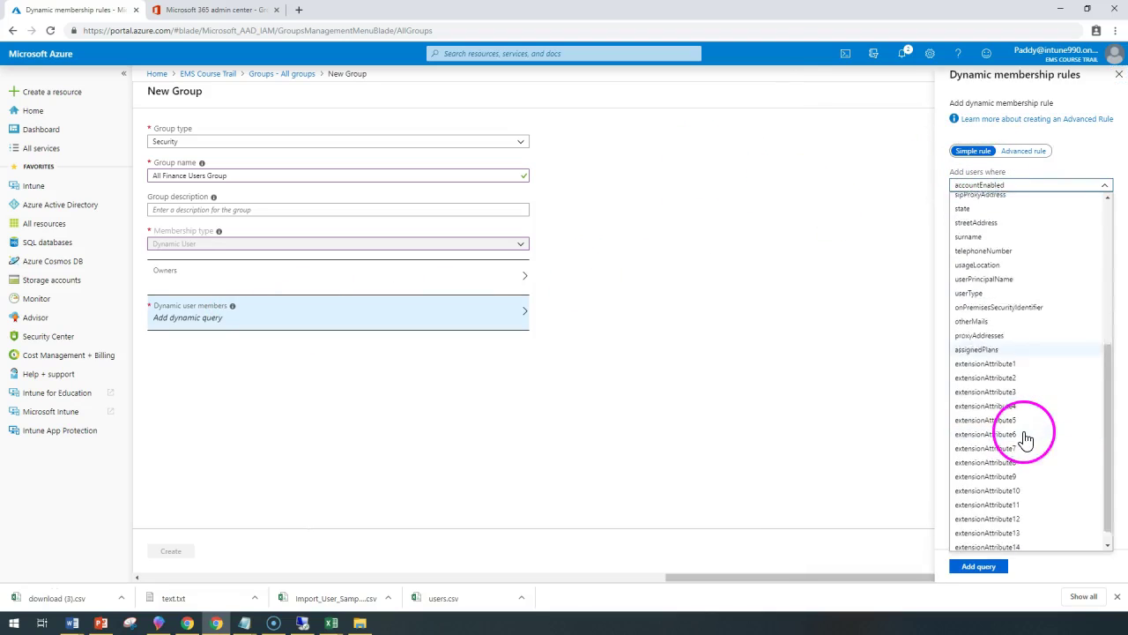
pyautogui.scroll(5, 1032, 405)
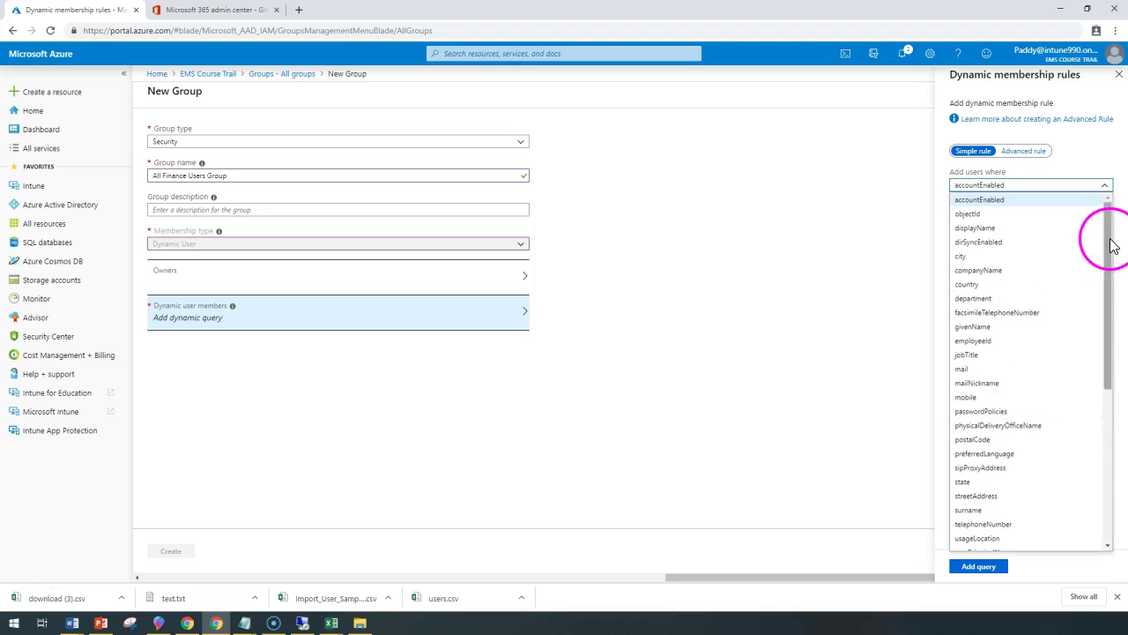
pyautogui.moveTo(1102, 221); pyautogui.dragTo(1093, 254)
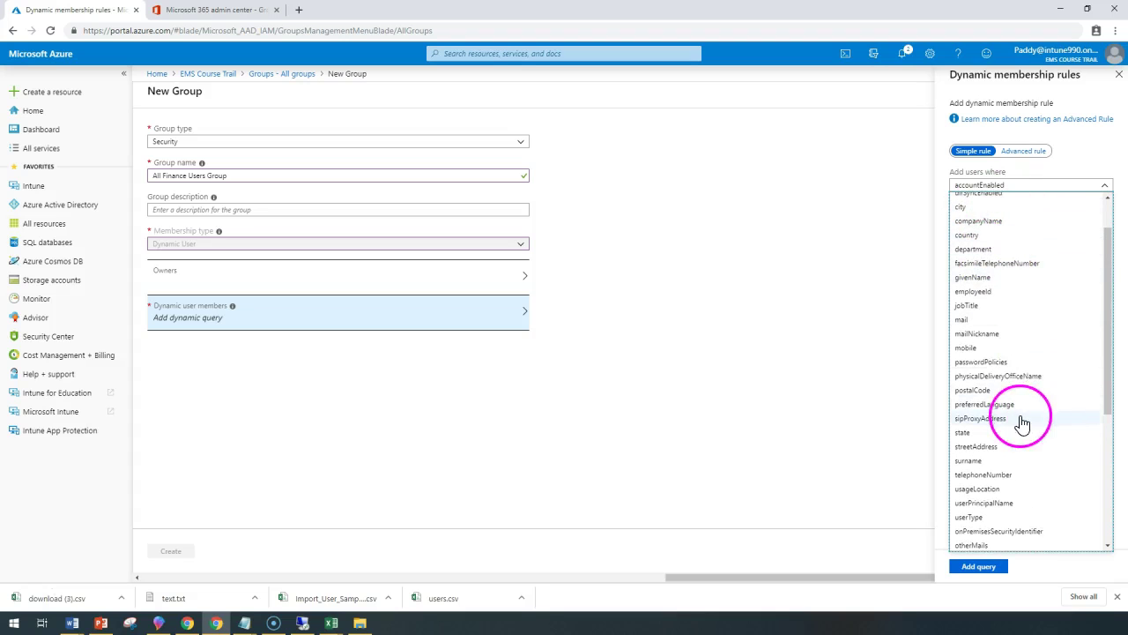
pyautogui.scroll(2, 1018, 352)
pyautogui.click(467, 463)
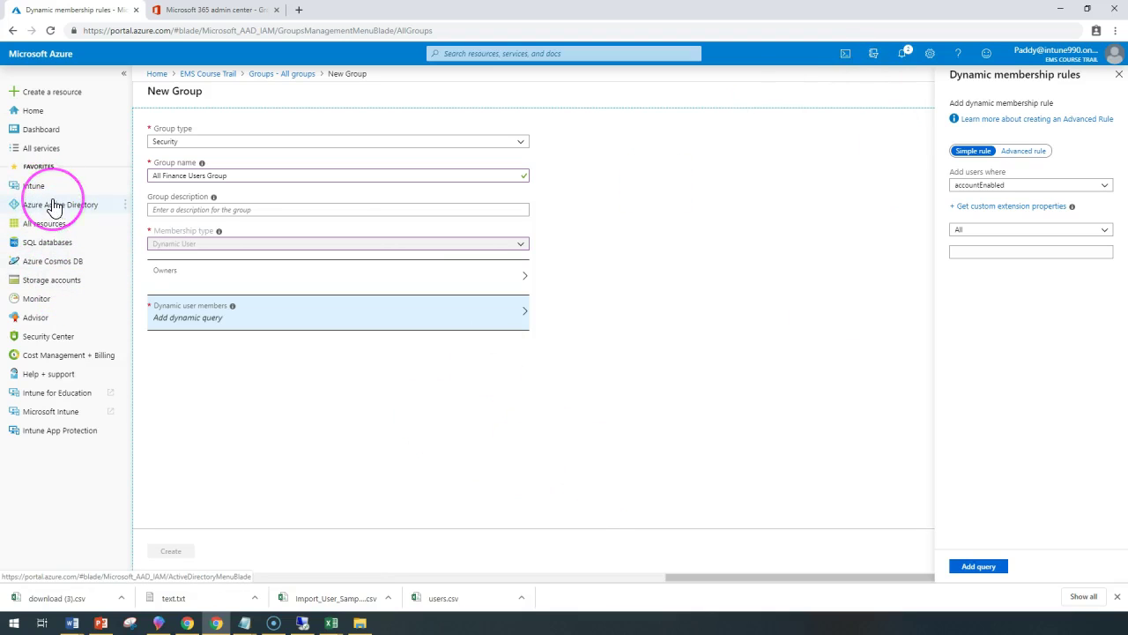
# Open Azure Active Directory in a new browser tab and examine the job title and department in the fourth listed user's profile
pyautogui.rightClick(54, 203)
pyautogui.click(84, 209)
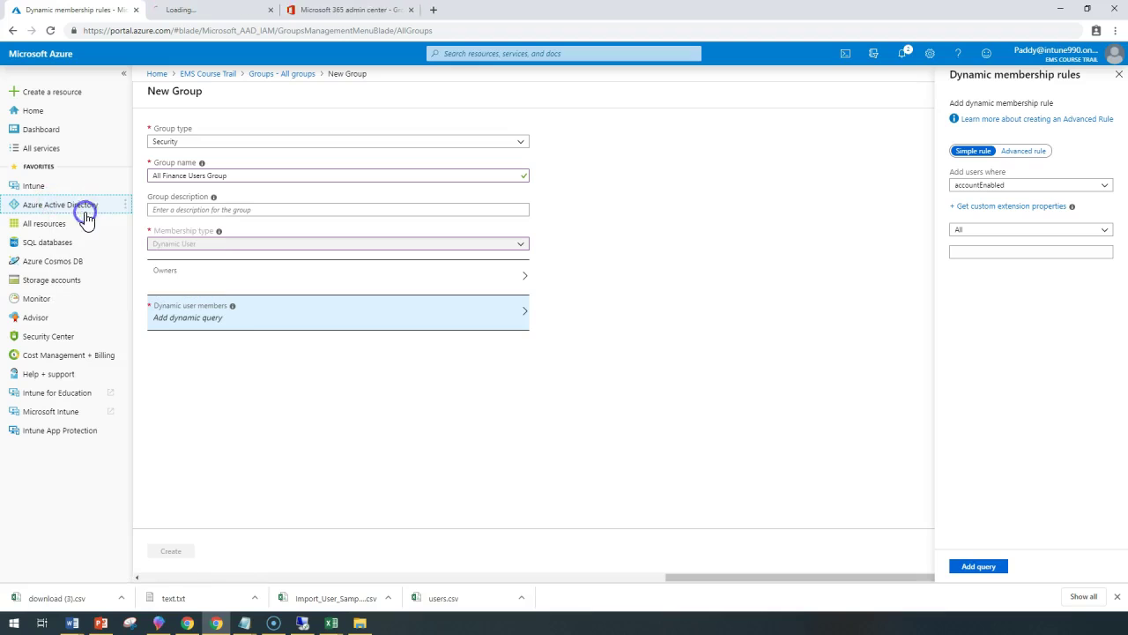
pyautogui.click(190, 9)
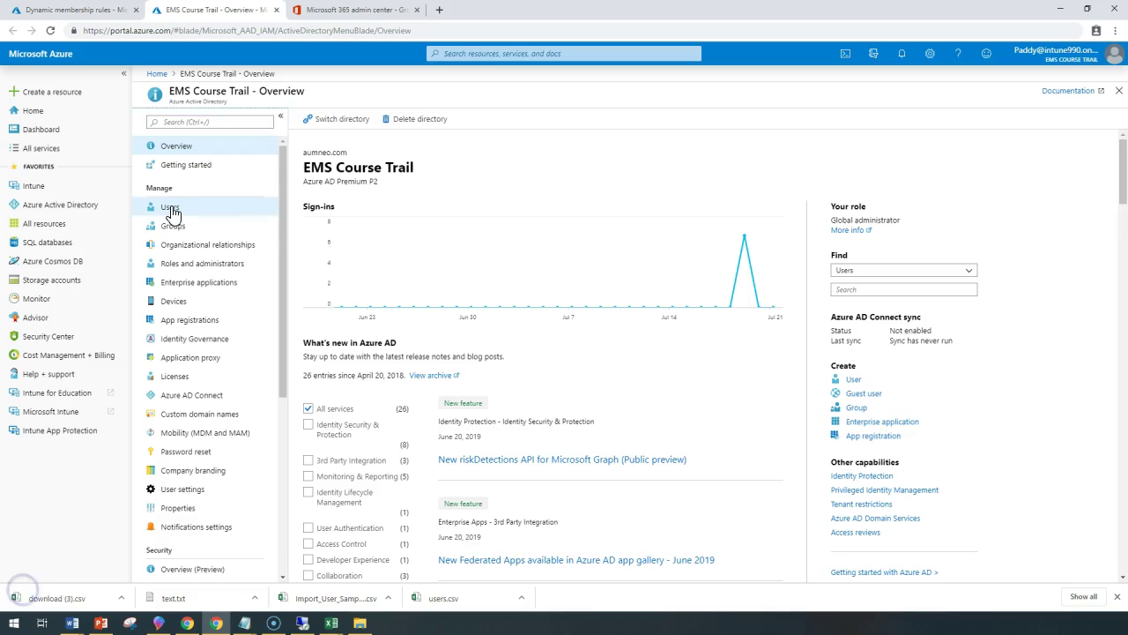
pyautogui.click(171, 210)
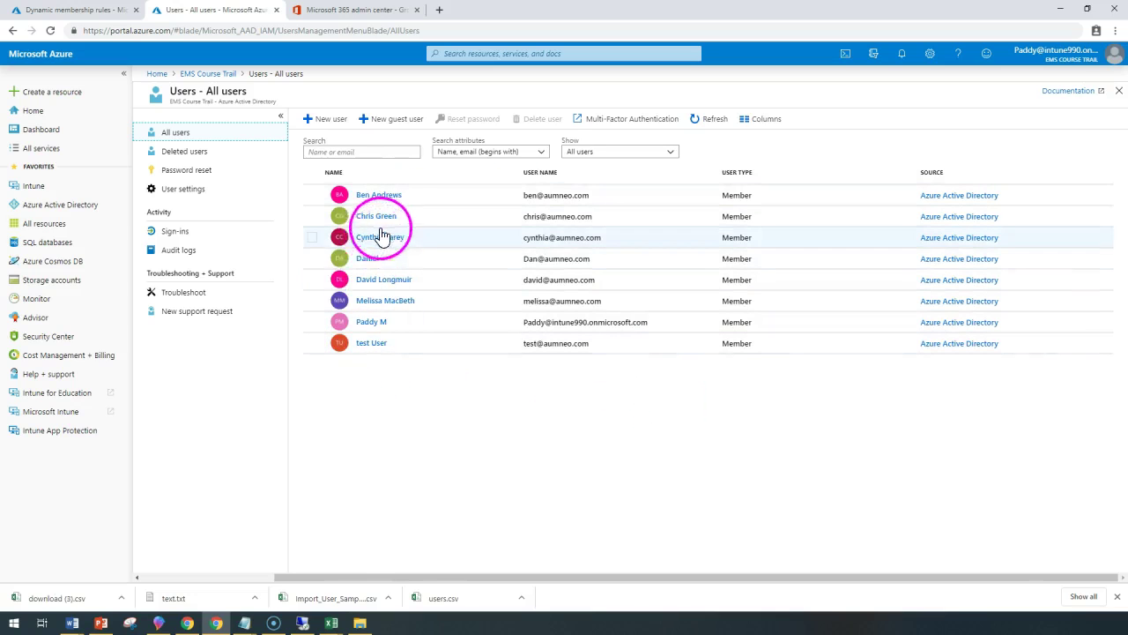
pyautogui.click(370, 258)
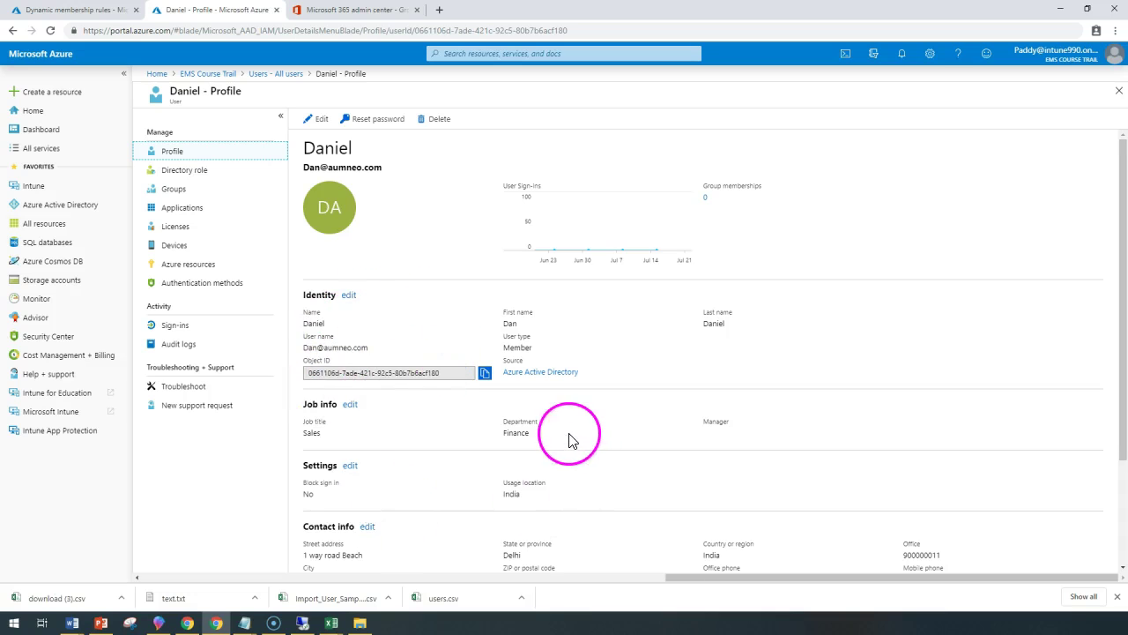
pyautogui.scroll(-3, 568, 438)
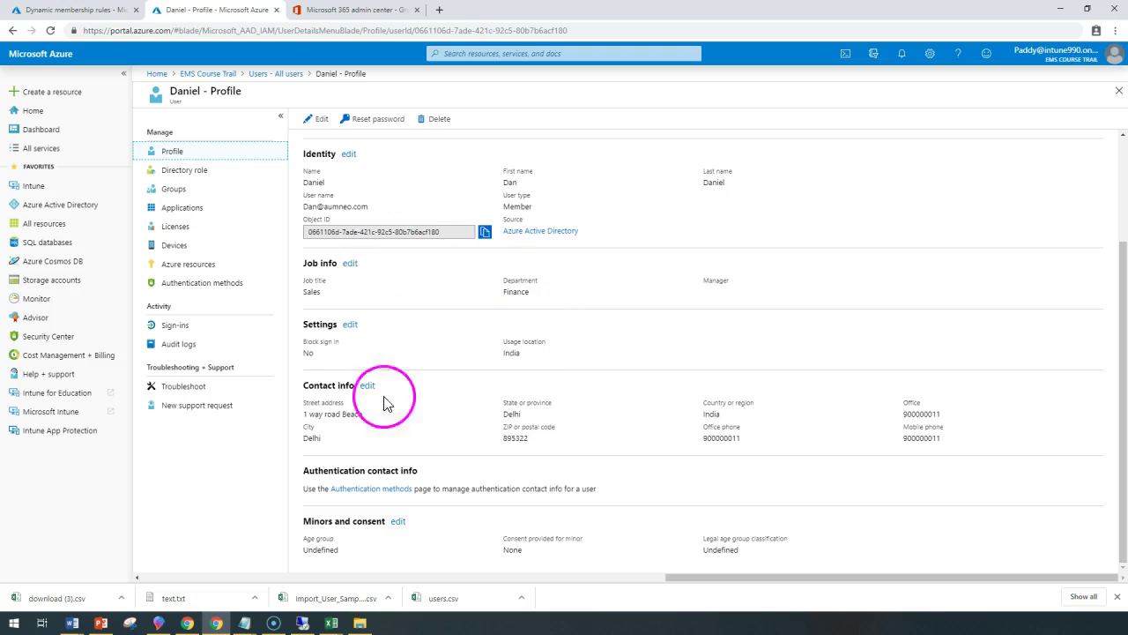
pyautogui.moveTo(303, 290); pyautogui.dragTo(527, 305)
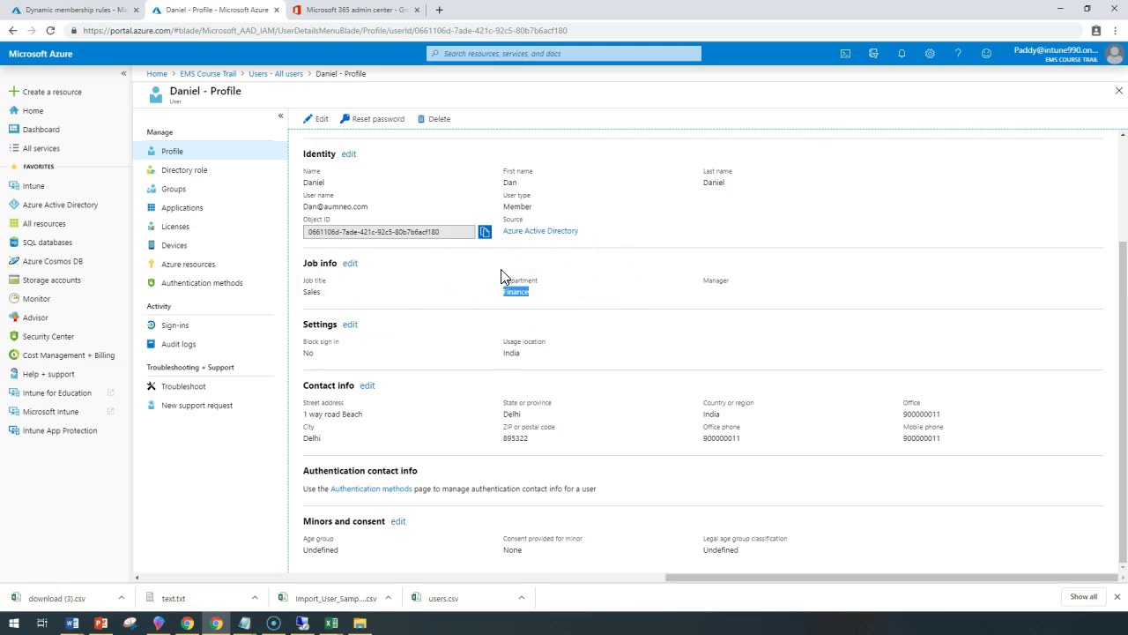
# Open Import_User_Sample_en.csv in Excel, fit the column widths to their contents and review the user details in row 7
pyautogui.click(346, 598)
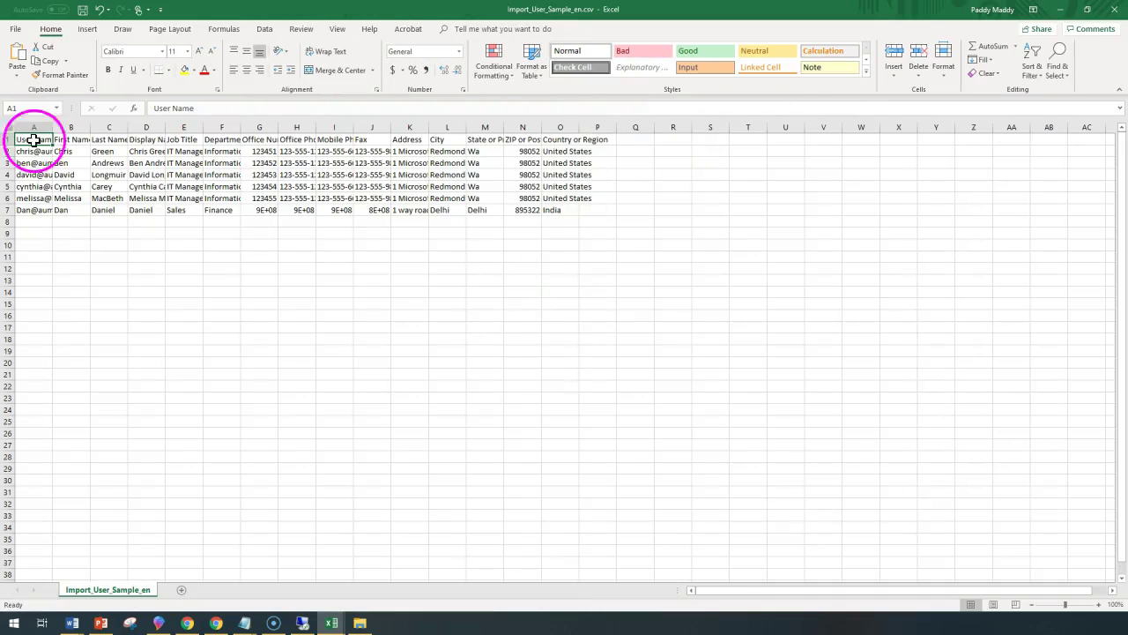
pyautogui.click(8, 128)
pyautogui.doubleClick(53, 130)
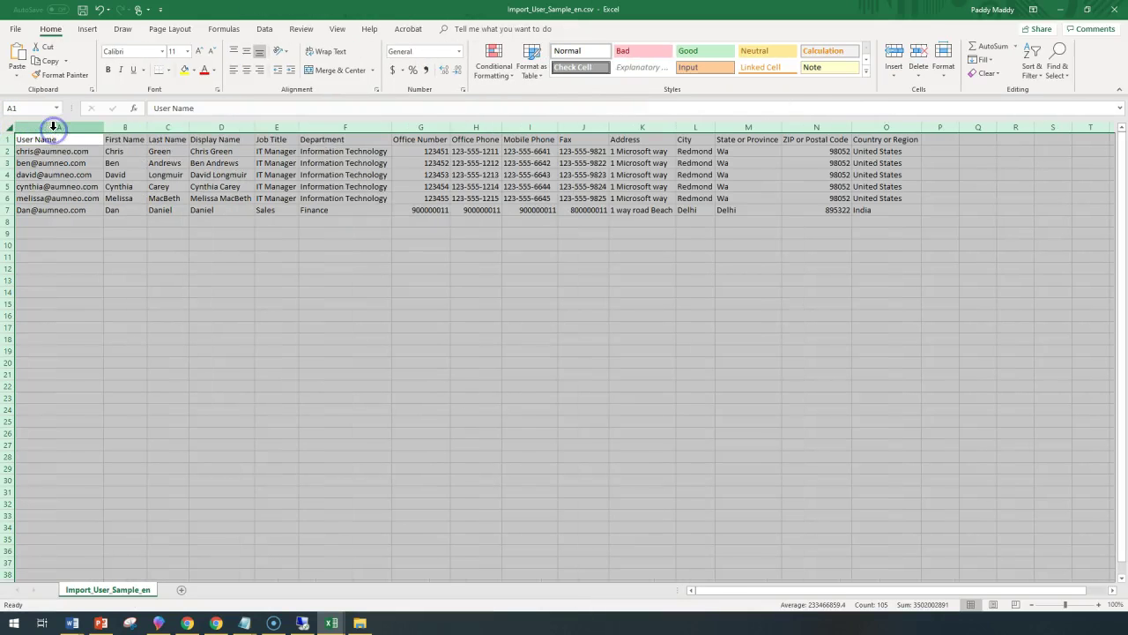
pyautogui.moveTo(161, 210); pyautogui.dragTo(688, 210)
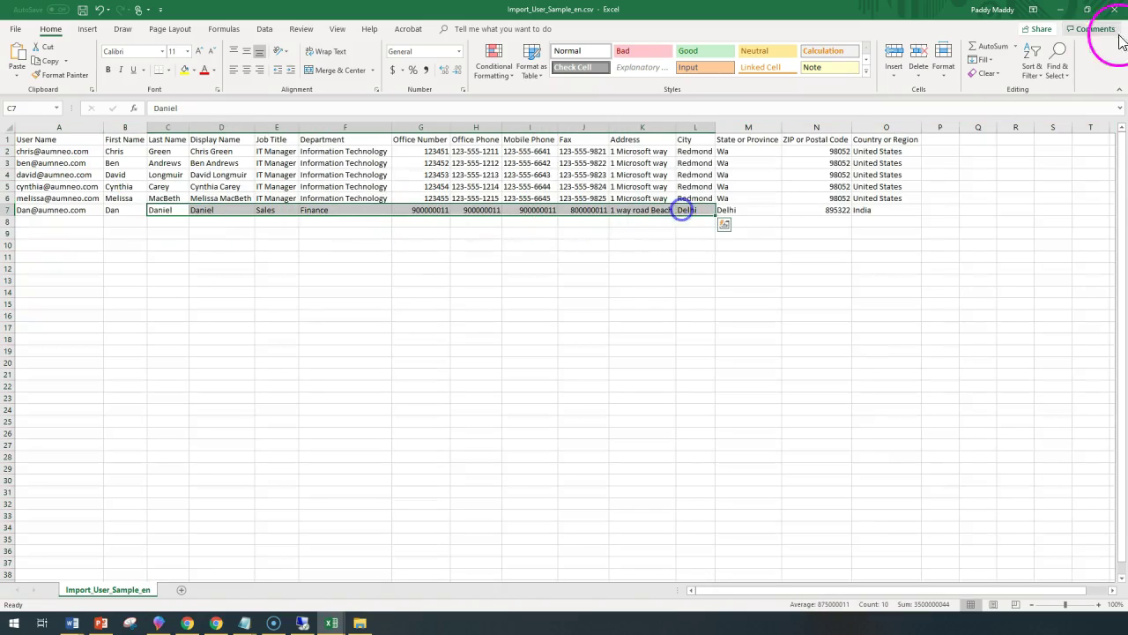
pyautogui.click(864, 210)
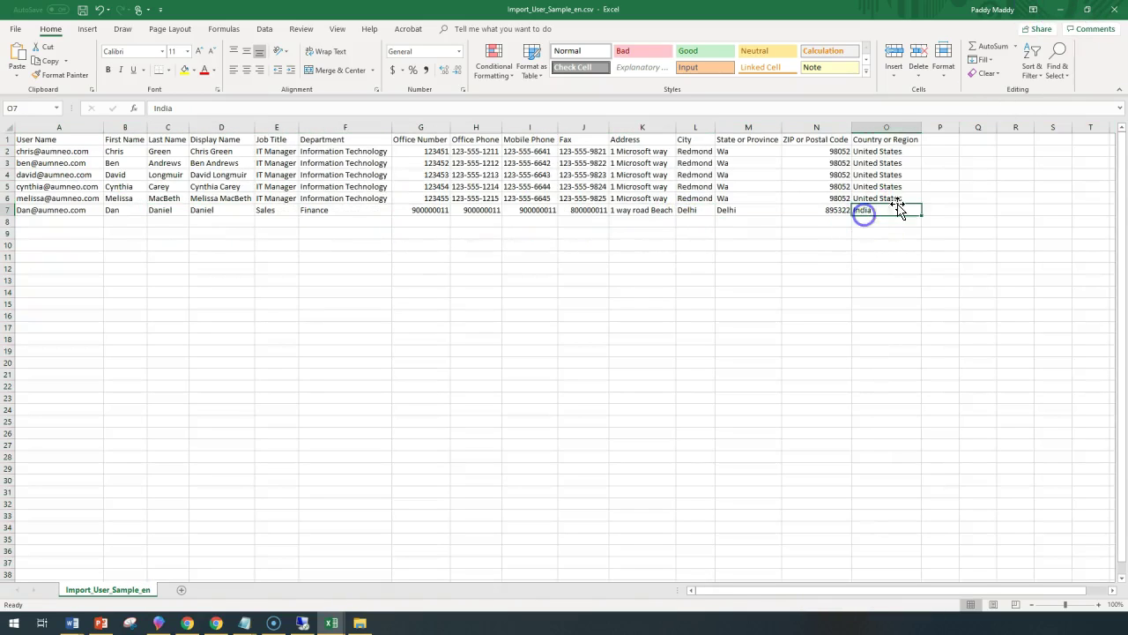
pyautogui.click(1058, 8)
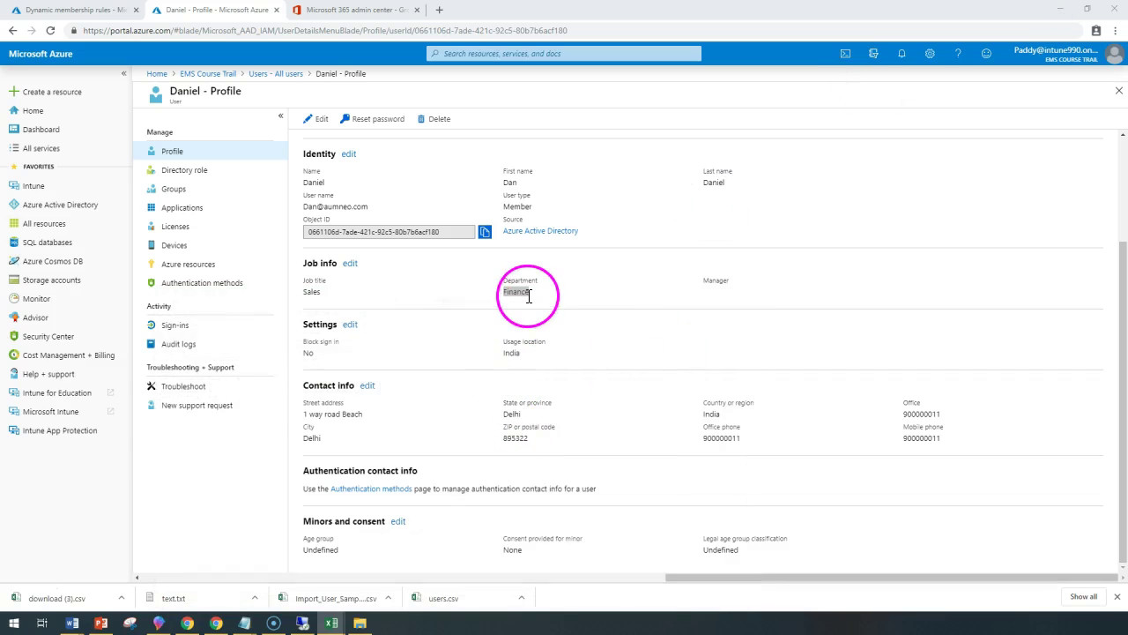
# Compare the membership rule's attribute with the Department field in the user's profile and select the department value there
pyautogui.hotkey('ctrl', 'shift', 'Tab')
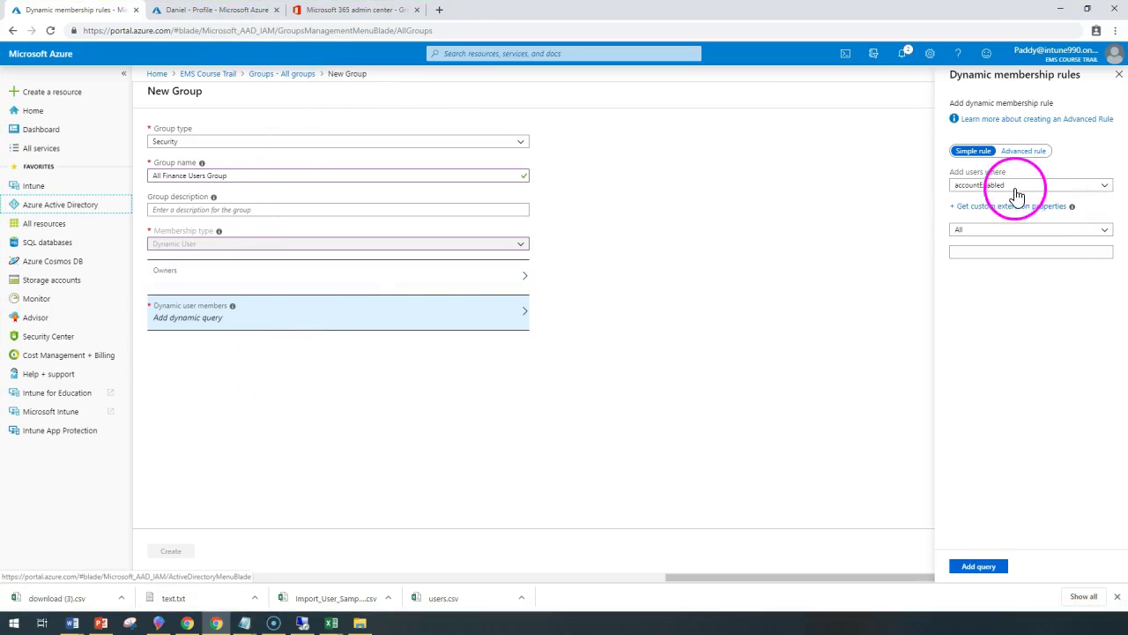
pyautogui.hotkey('ctrl', 'Tab')
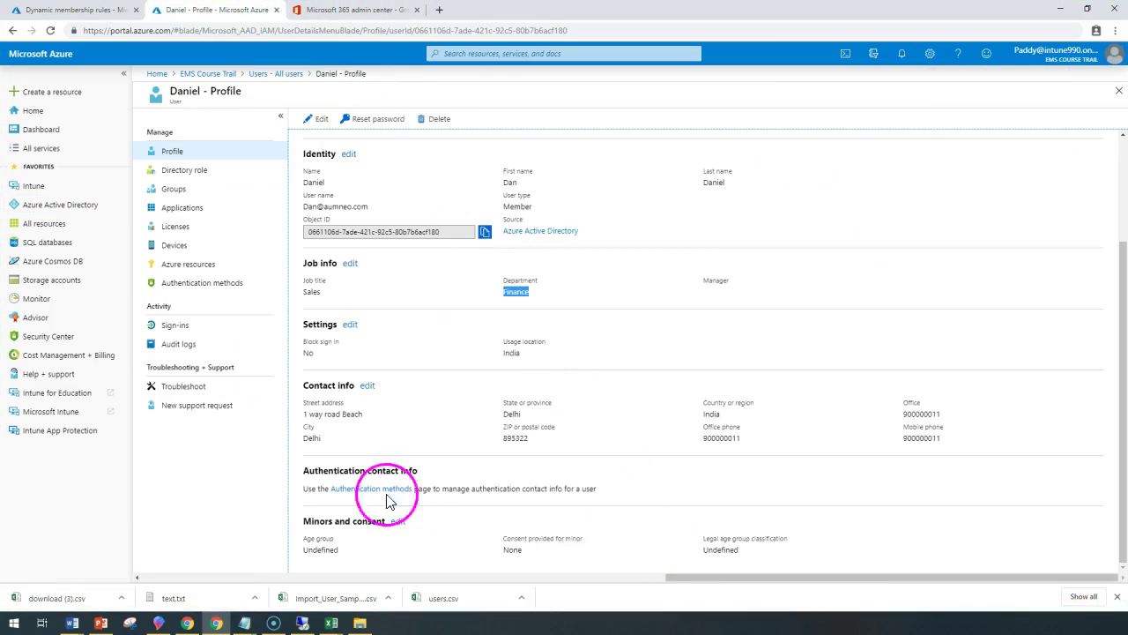
pyautogui.moveTo(504, 281); pyautogui.dragTo(532, 278)
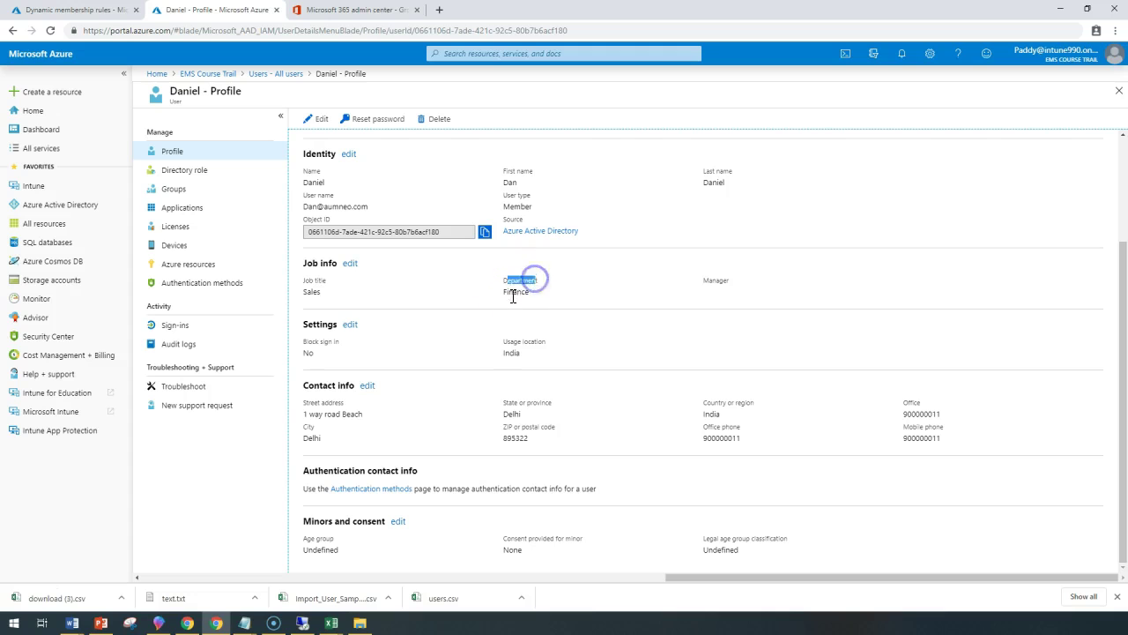
pyautogui.click(343, 234)
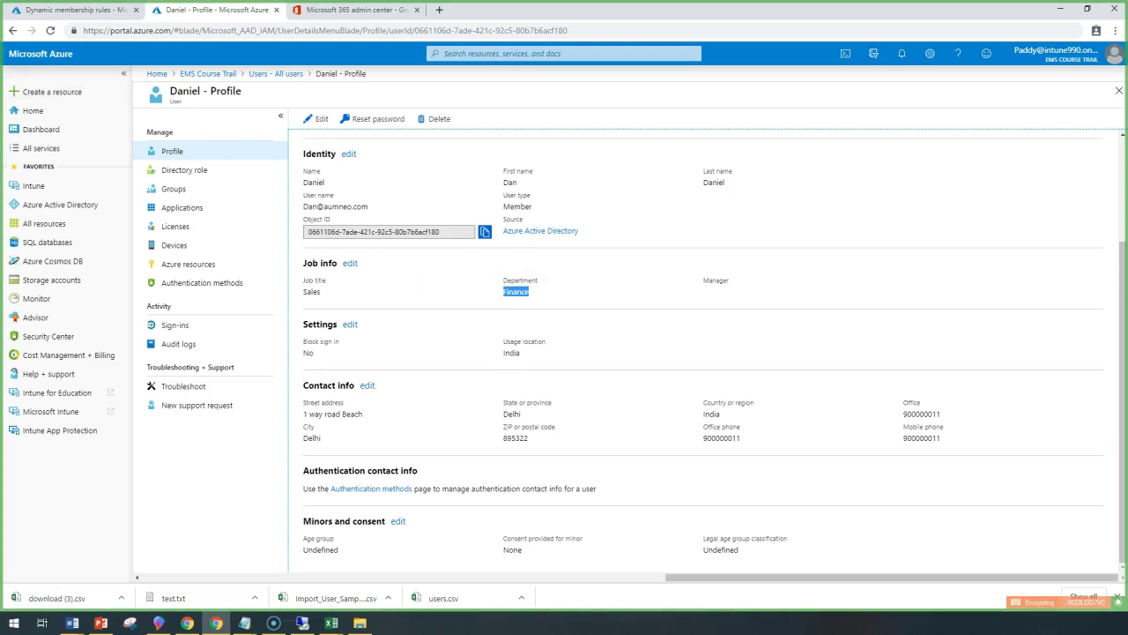
# Define the dynamic membership rule as department Equals Finance and add the query to the group
pyautogui.click(84, 10)
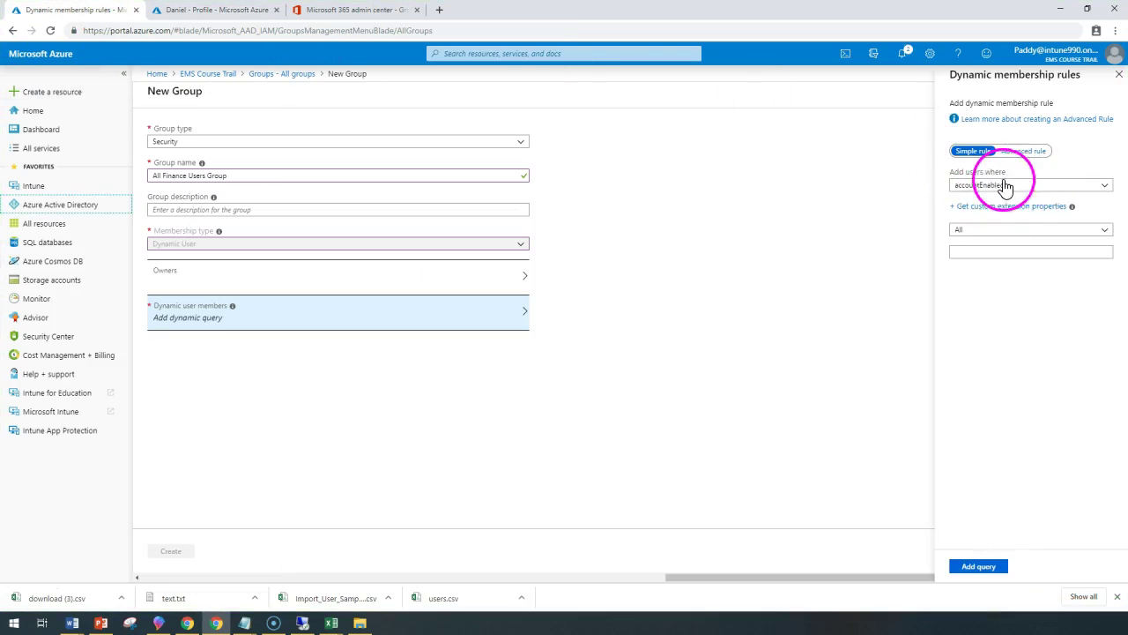
pyautogui.click(998, 185)
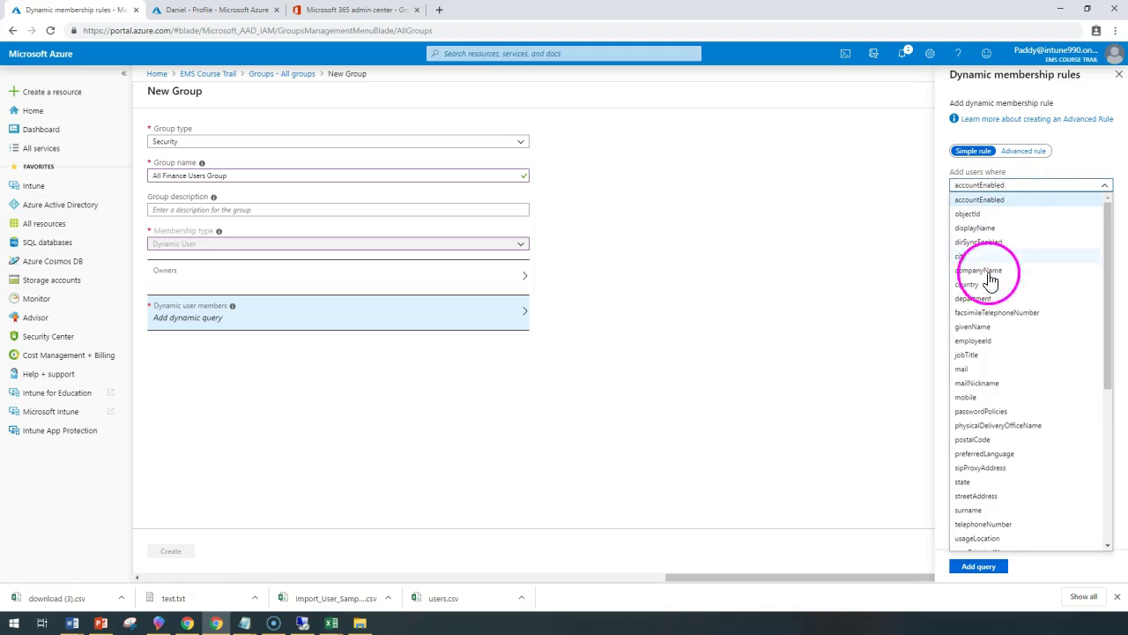
pyautogui.click(985, 304)
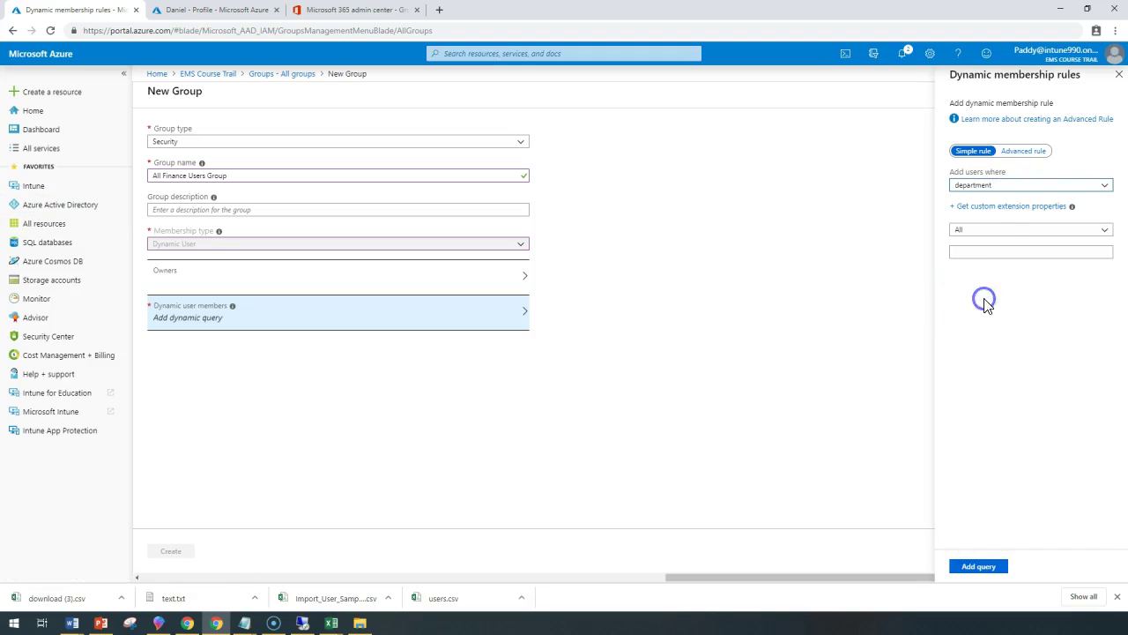
pyautogui.click(988, 252)
pyautogui.write('Finance')
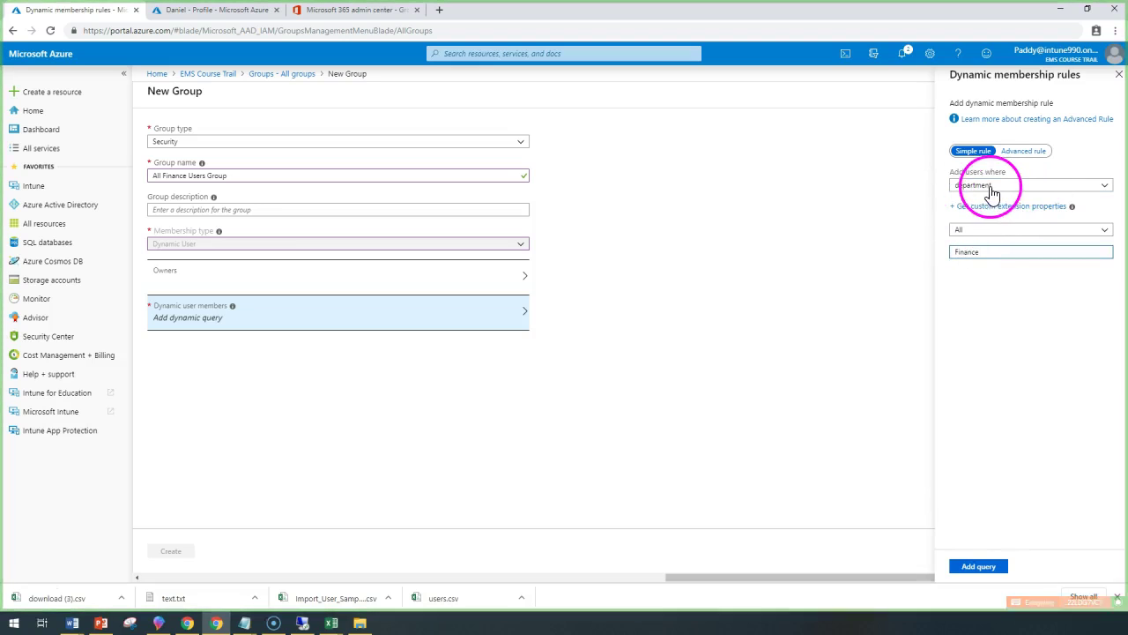
pyautogui.click(984, 231)
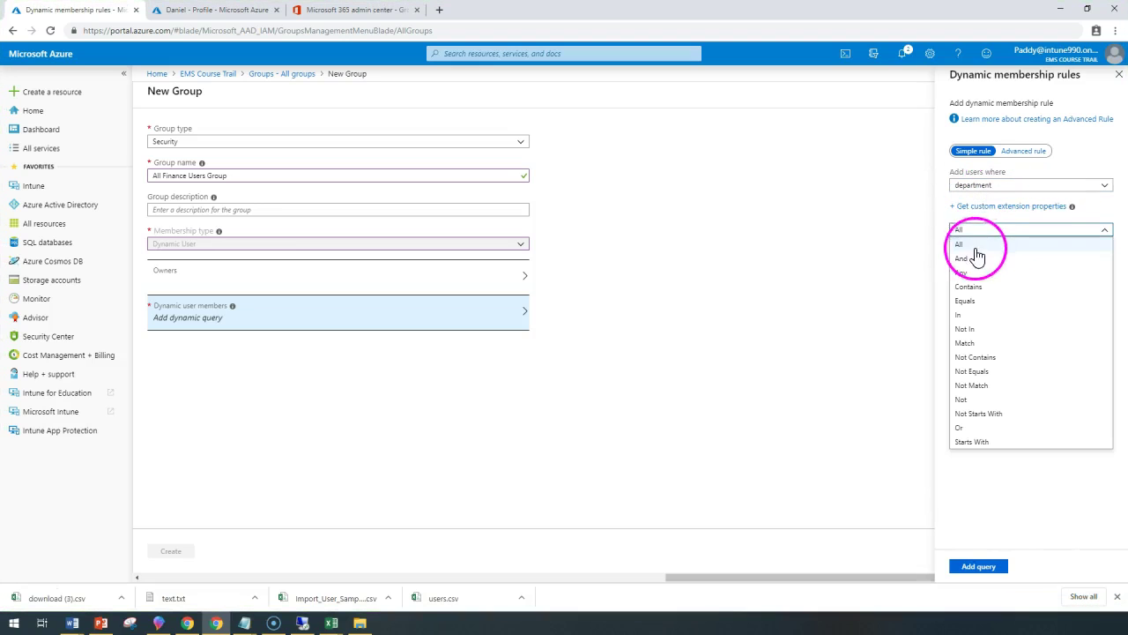
pyautogui.click(985, 302)
pyautogui.click(987, 252)
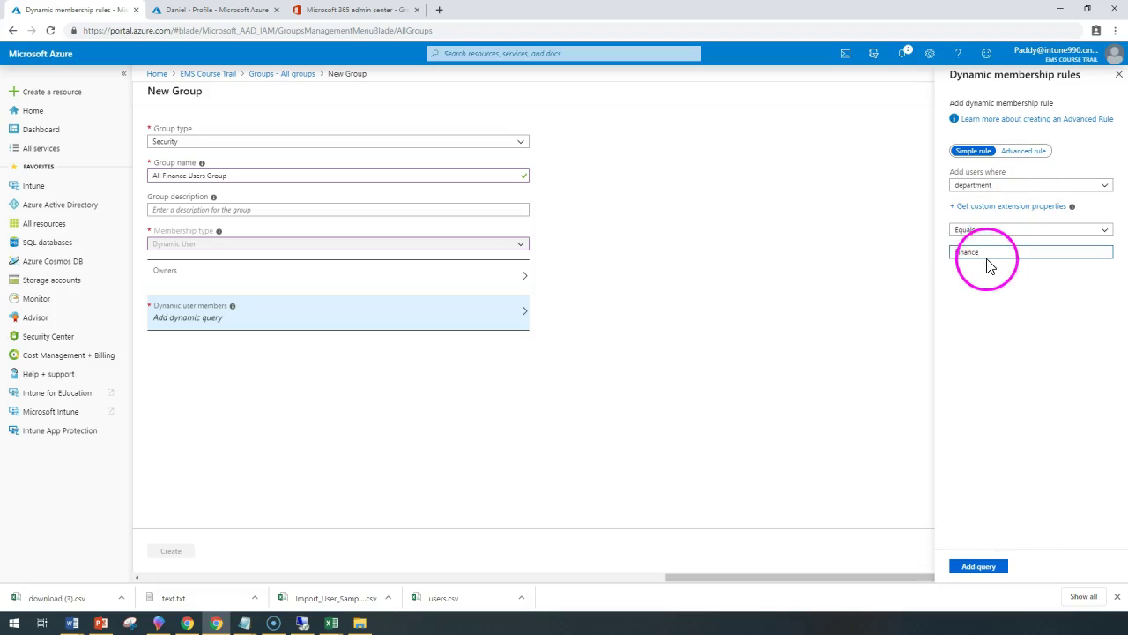
pyautogui.click(988, 566)
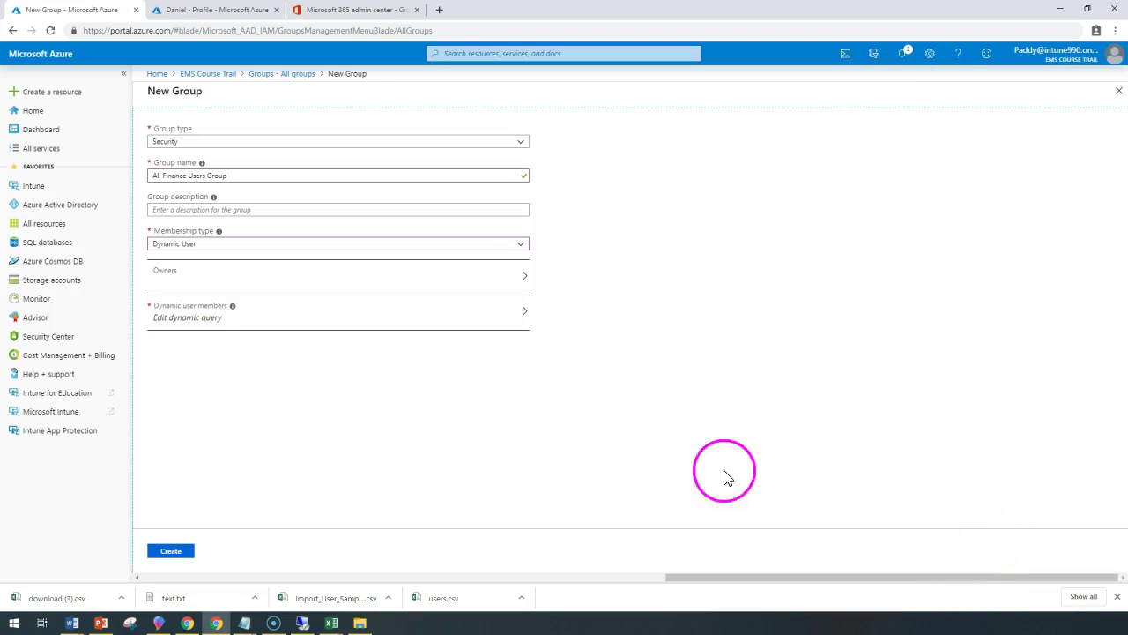
# Open the new group's dynamic query and examine the department condition written as an advanced rule
pyautogui.click(348, 329)
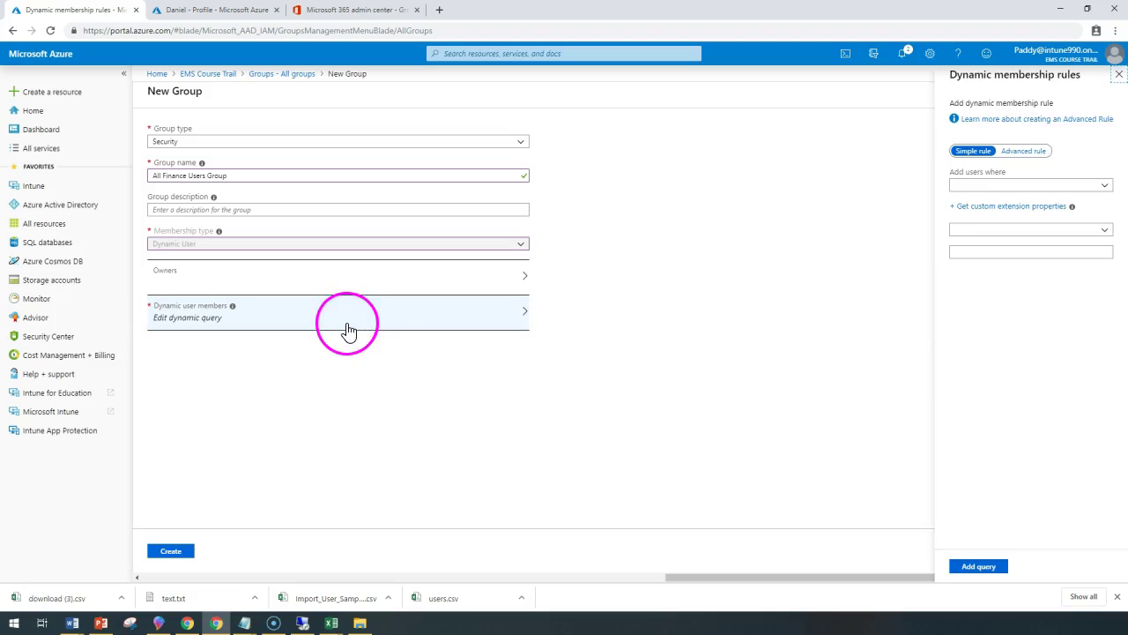
pyautogui.click(1030, 151)
pyautogui.moveTo(1078, 189); pyautogui.dragTo(957, 196)
pyautogui.doubleClick(1032, 196)
pyautogui.click(1073, 195)
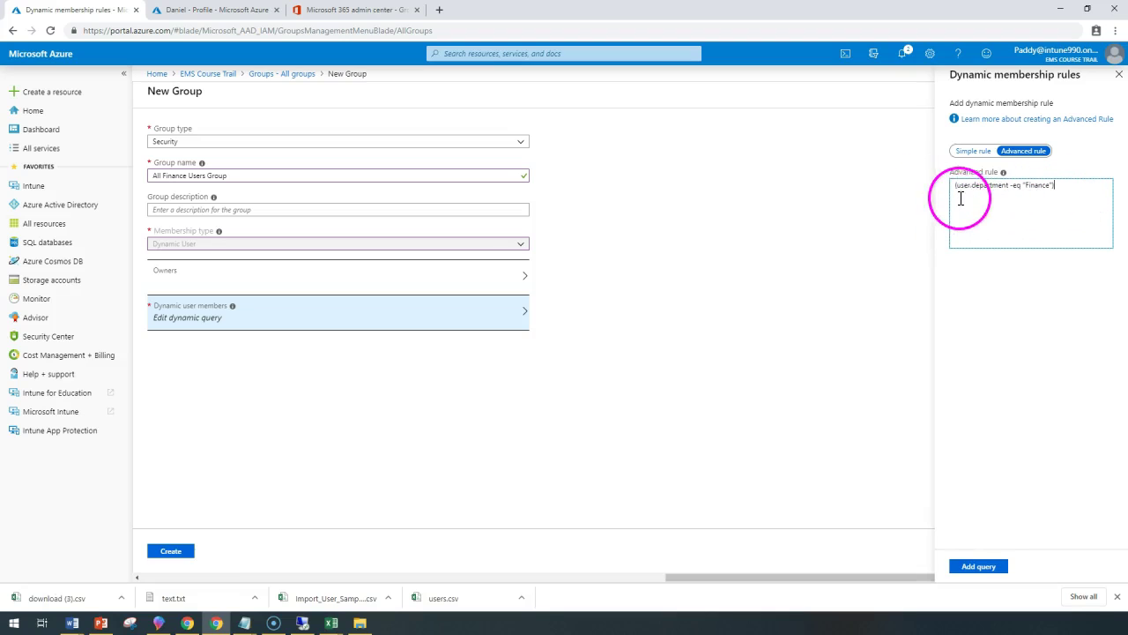
pyautogui.doubleClick(965, 189)
pyautogui.moveTo(973, 188); pyautogui.dragTo(1023, 189)
pyautogui.click(1067, 188)
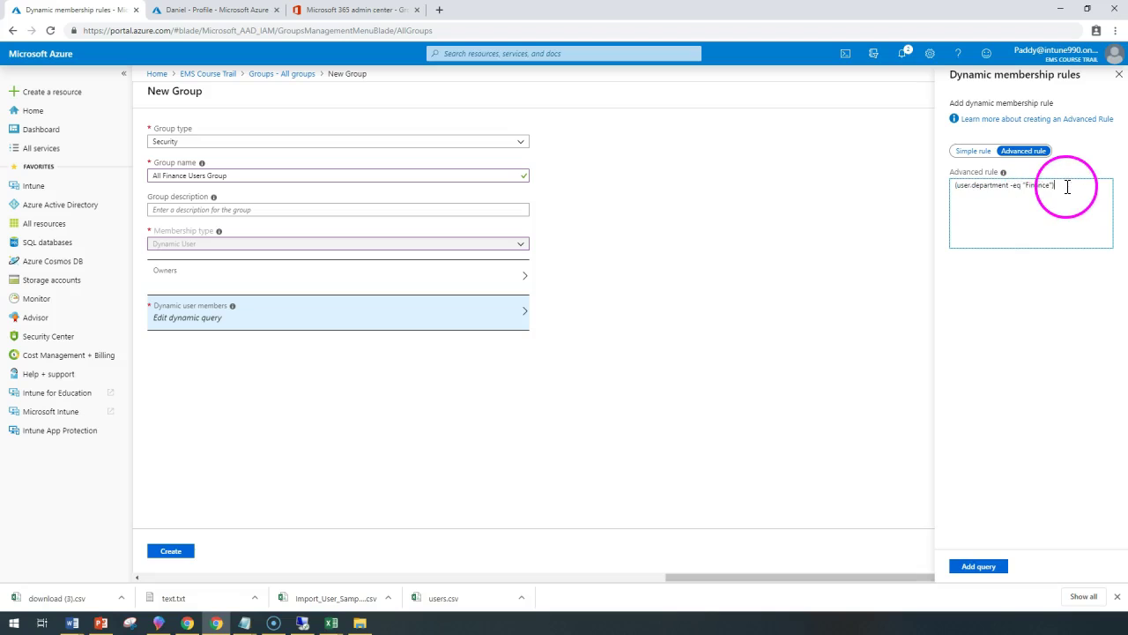
# Add the advanced rule query (user.department -eq "Finance") to All Finance Users Group and create the group
pyautogui.click(992, 564)
pyautogui.click(1117, 78)
pyautogui.click(675, 95)
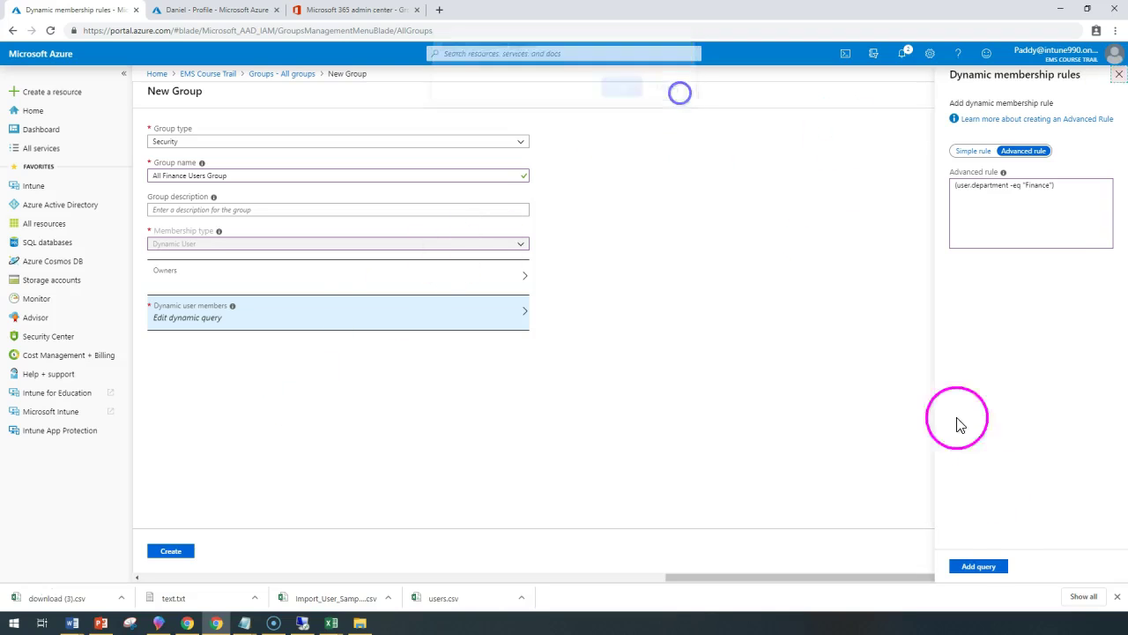
pyautogui.click(978, 567)
pyautogui.click(170, 552)
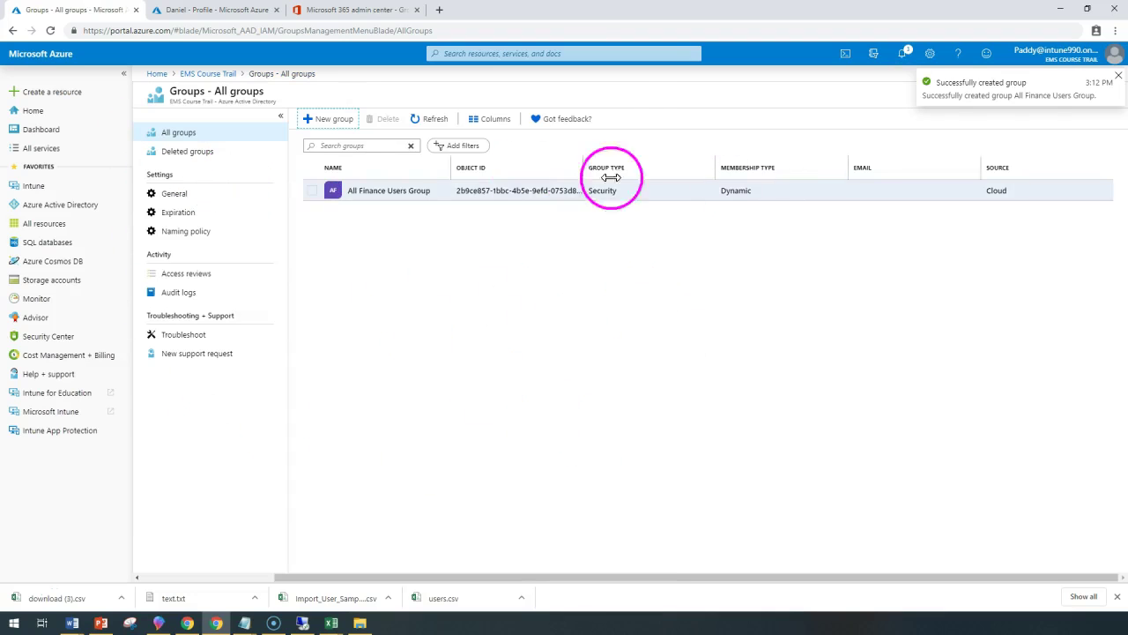
# Open All Finance Users Group and examine the member counts in its overview
pyautogui.click(391, 190)
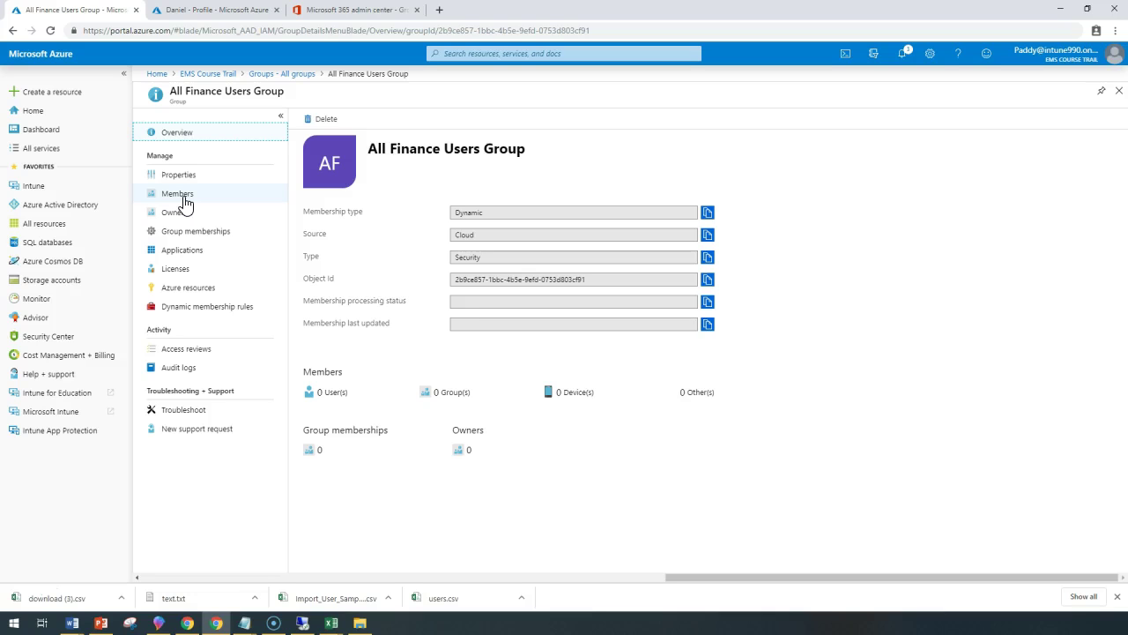
pyautogui.moveTo(302, 370); pyautogui.dragTo(360, 397)
pyautogui.click(370, 401)
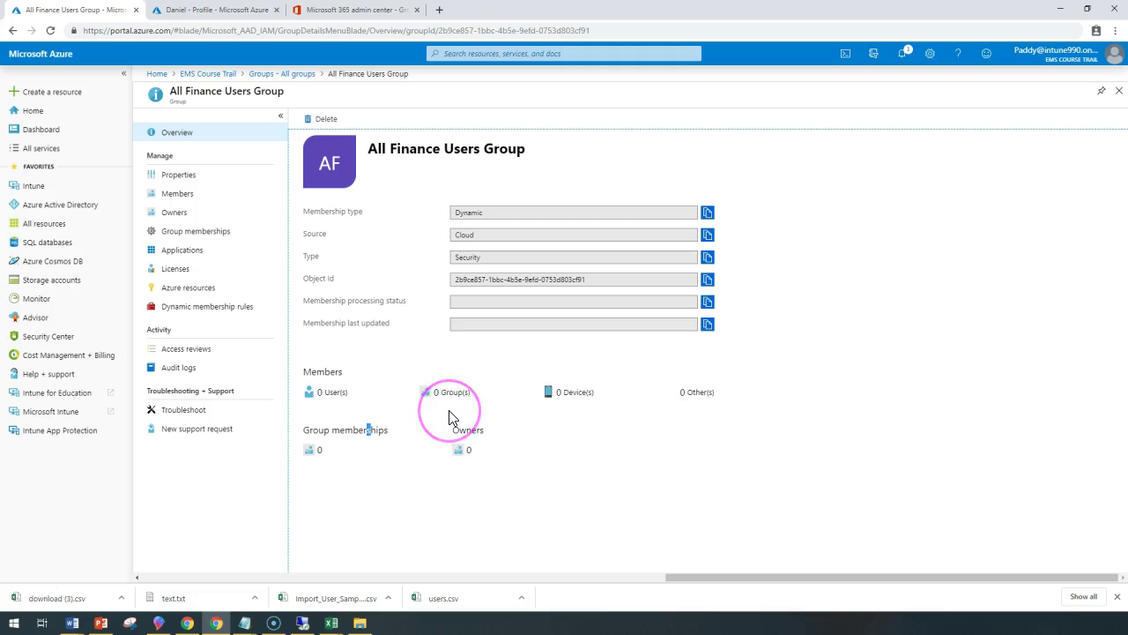
pyautogui.tripleClick(357, 401)
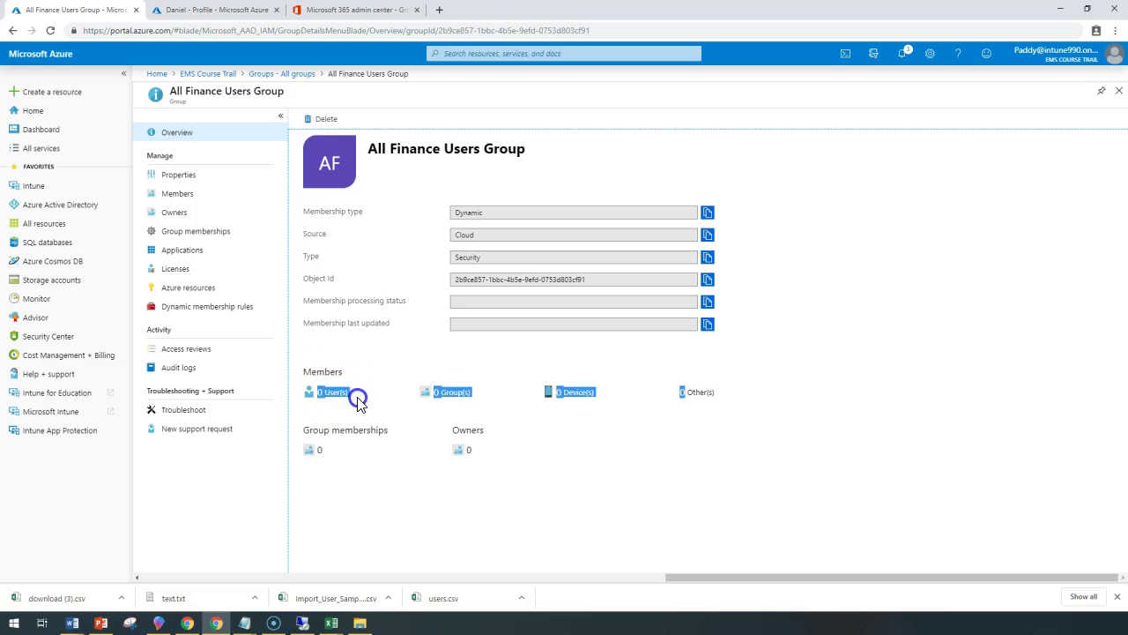
pyautogui.click(31, 595)
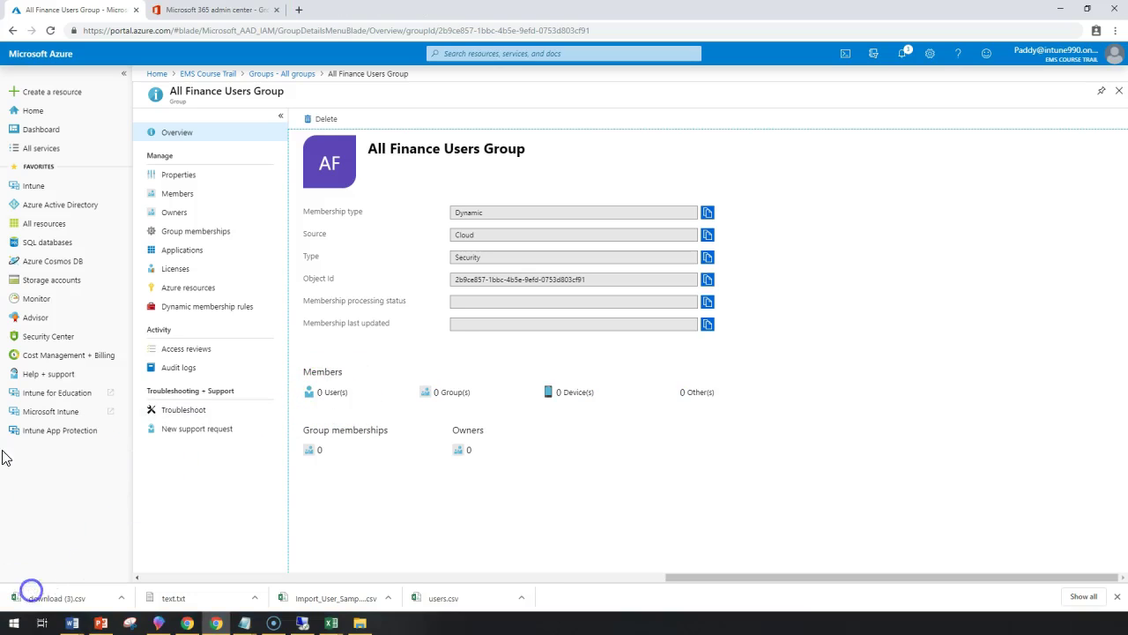
pyautogui.moveTo(325, 393); pyautogui.dragTo(697, 413)
pyautogui.click(709, 482)
pyautogui.tripleClick(307, 397)
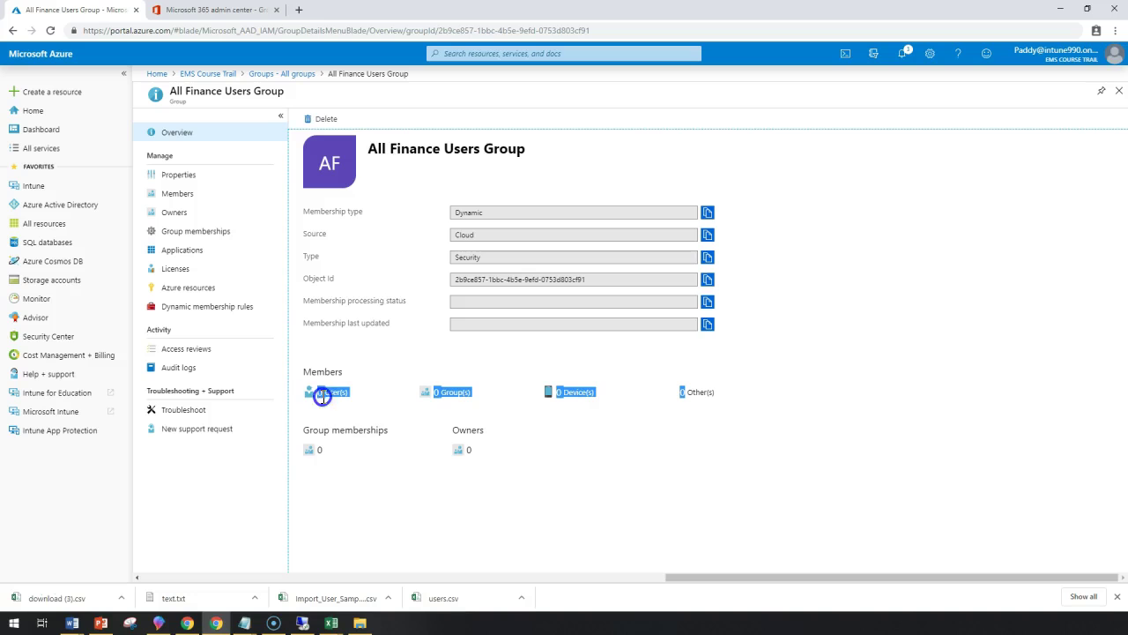
# Refresh the list of all groups, reopen All Finance Users Group and check its user count again
pyautogui.click(297, 76)
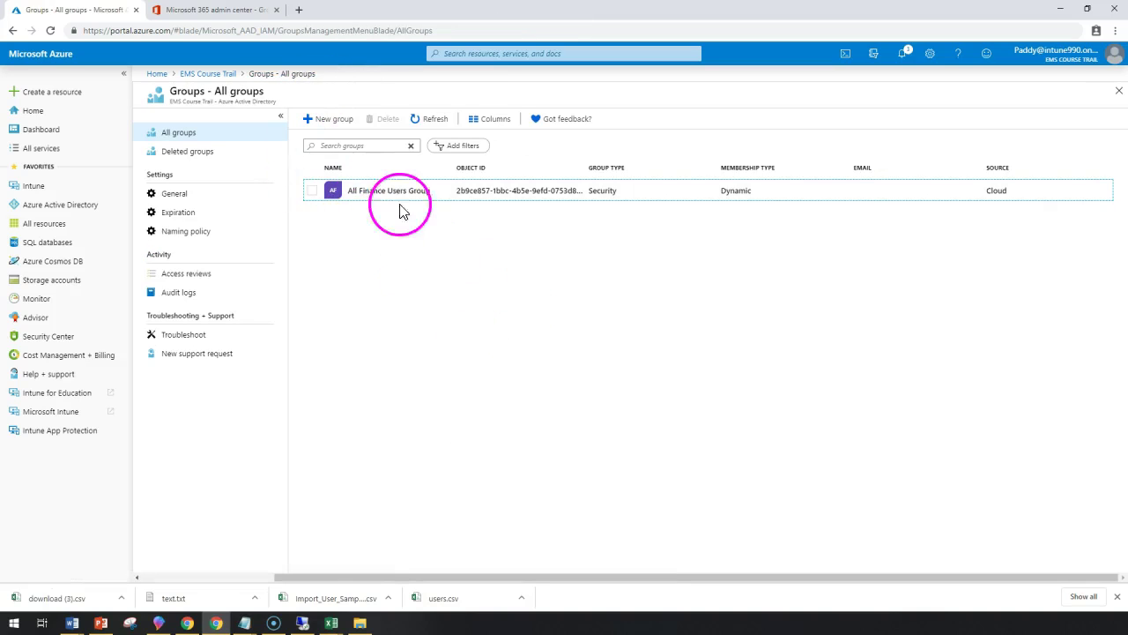
pyautogui.click(429, 120)
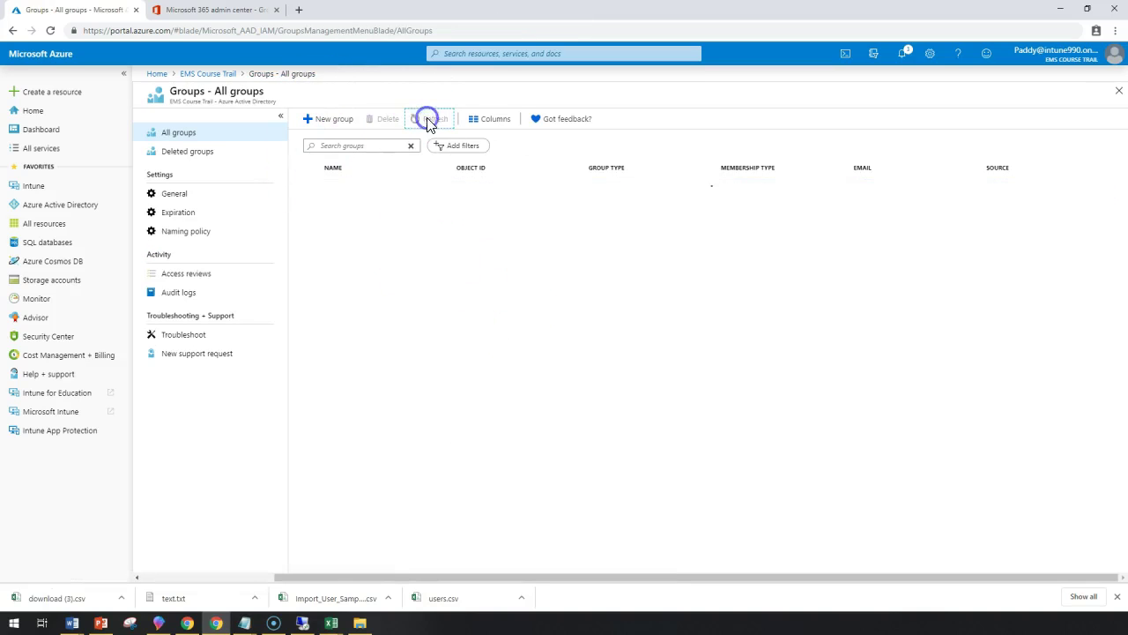
pyautogui.click(394, 190)
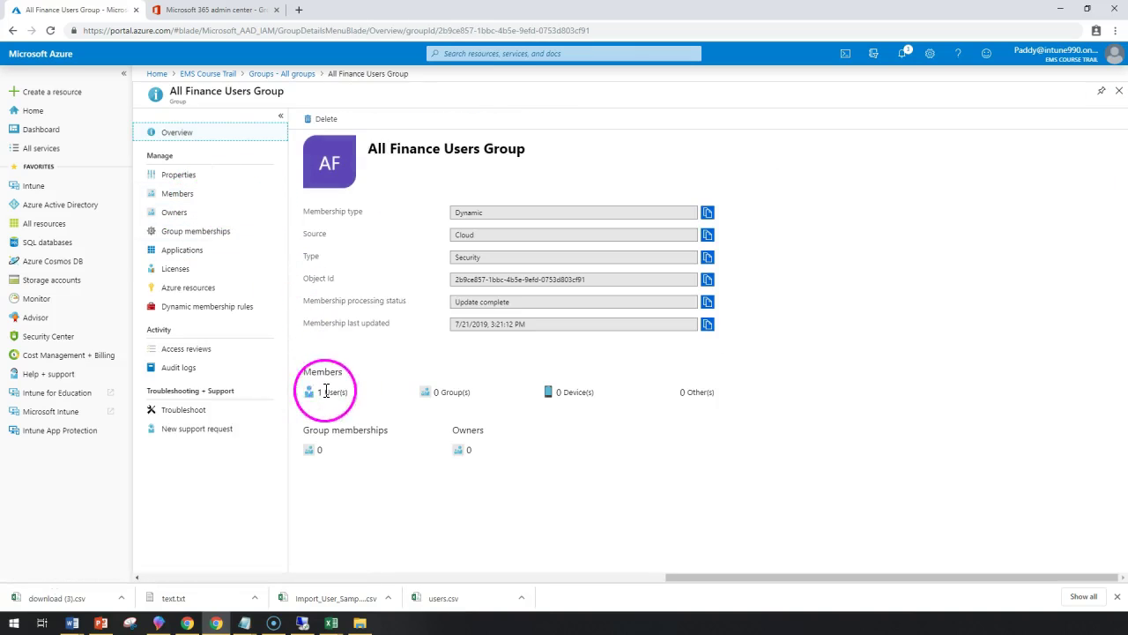
pyautogui.moveTo(324, 392); pyautogui.dragTo(366, 398)
# View the group's members, check the listed member's profile and return to the list of all groups
pyautogui.click(185, 195)
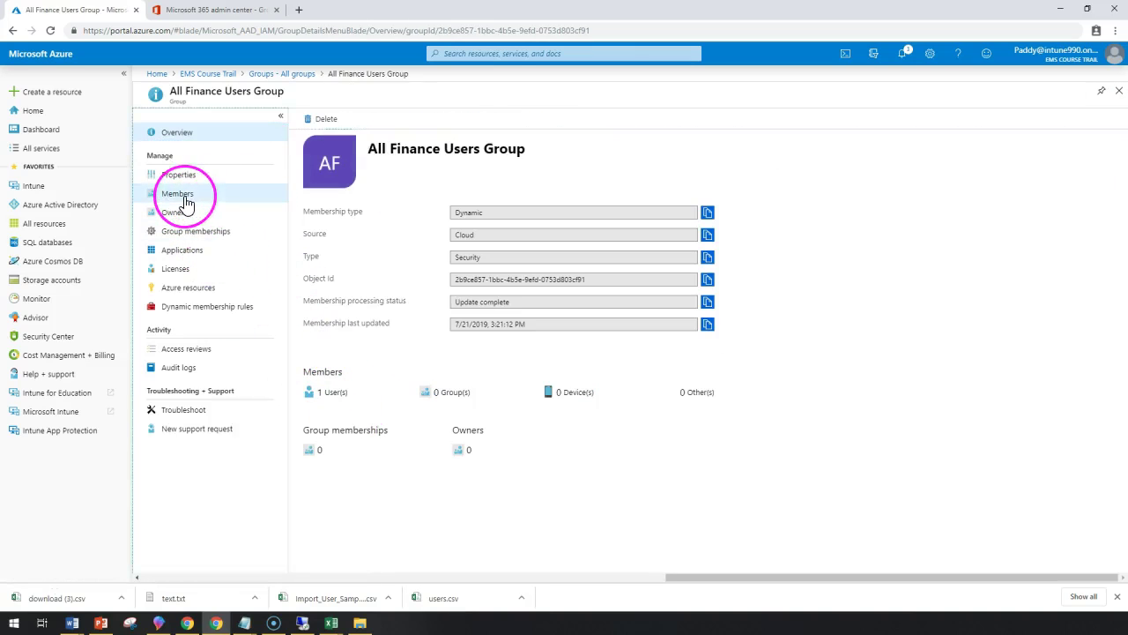
pyautogui.click(342, 185)
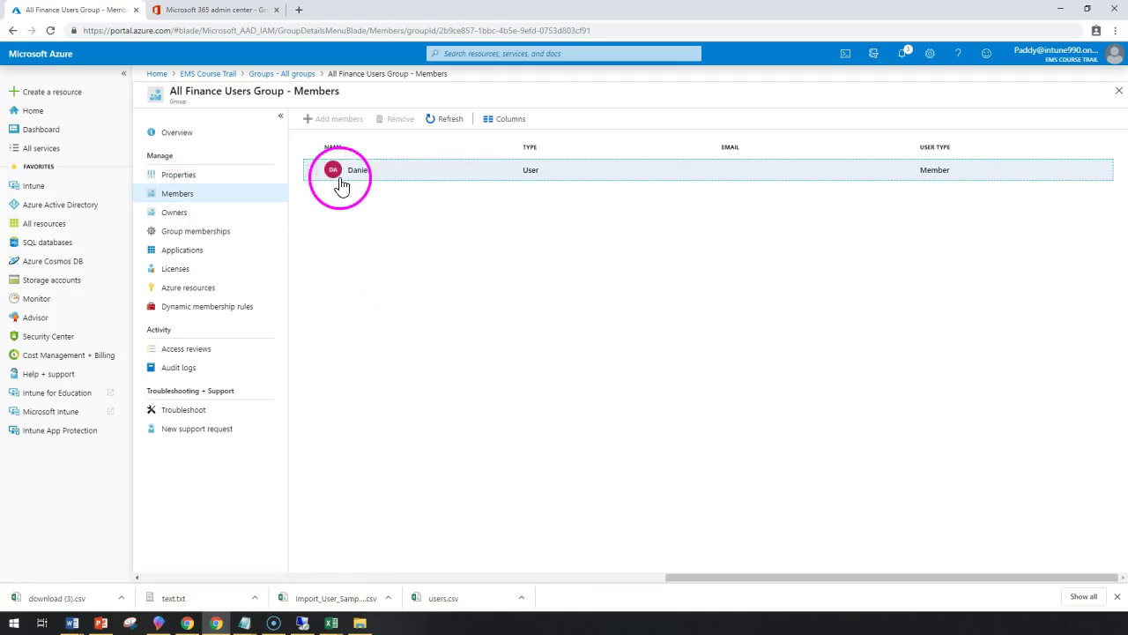
pyautogui.click(365, 171)
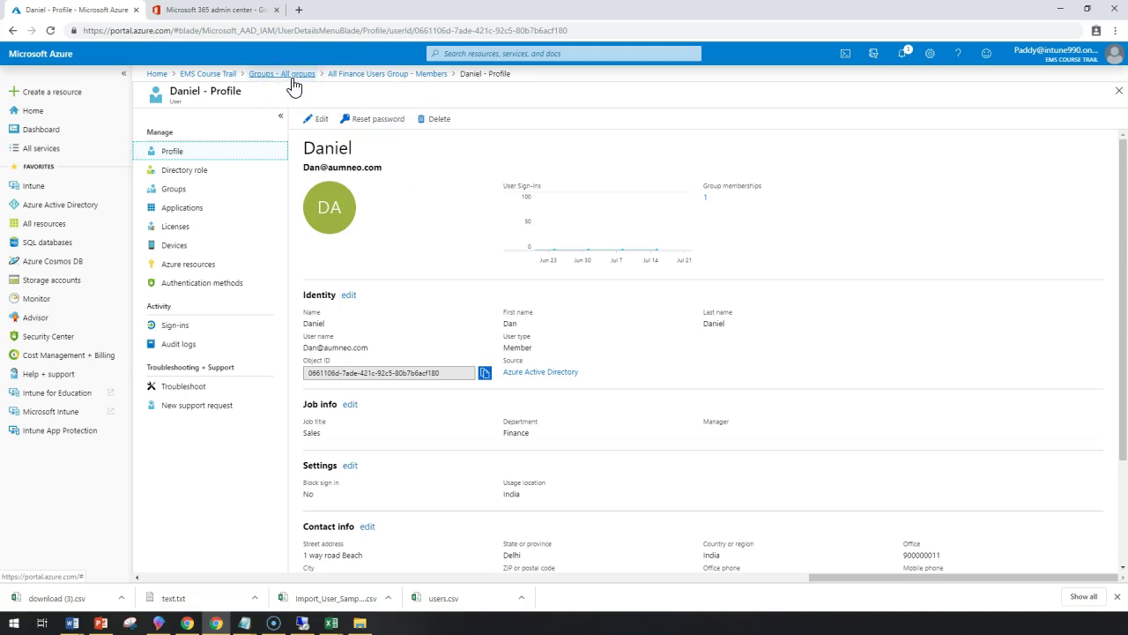
pyautogui.click(294, 86)
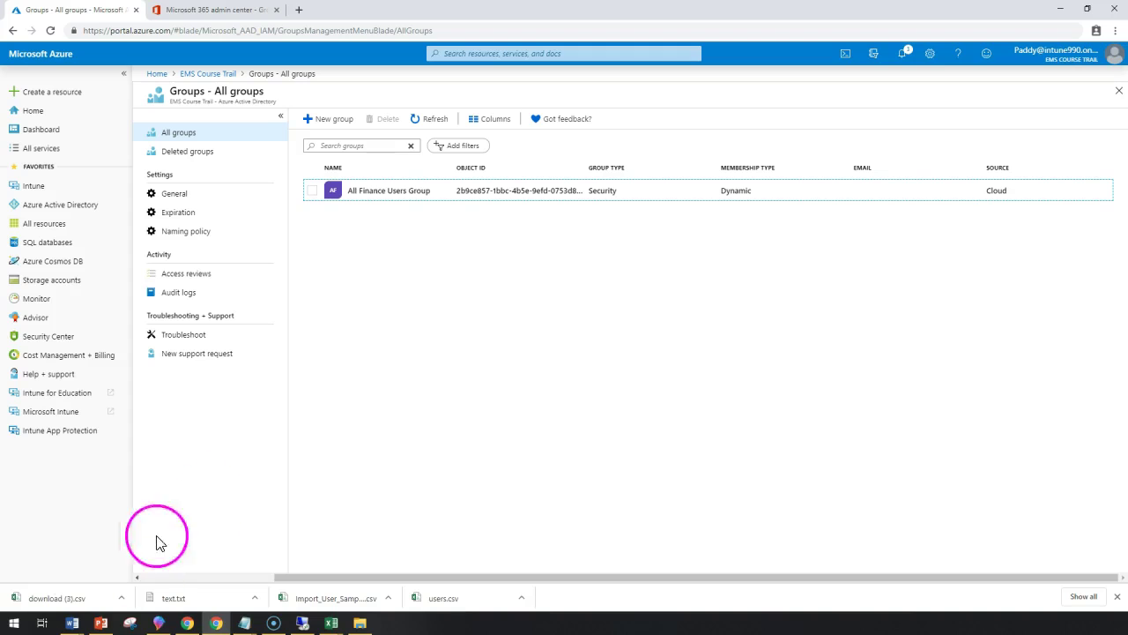
pyautogui.click(45, 599)
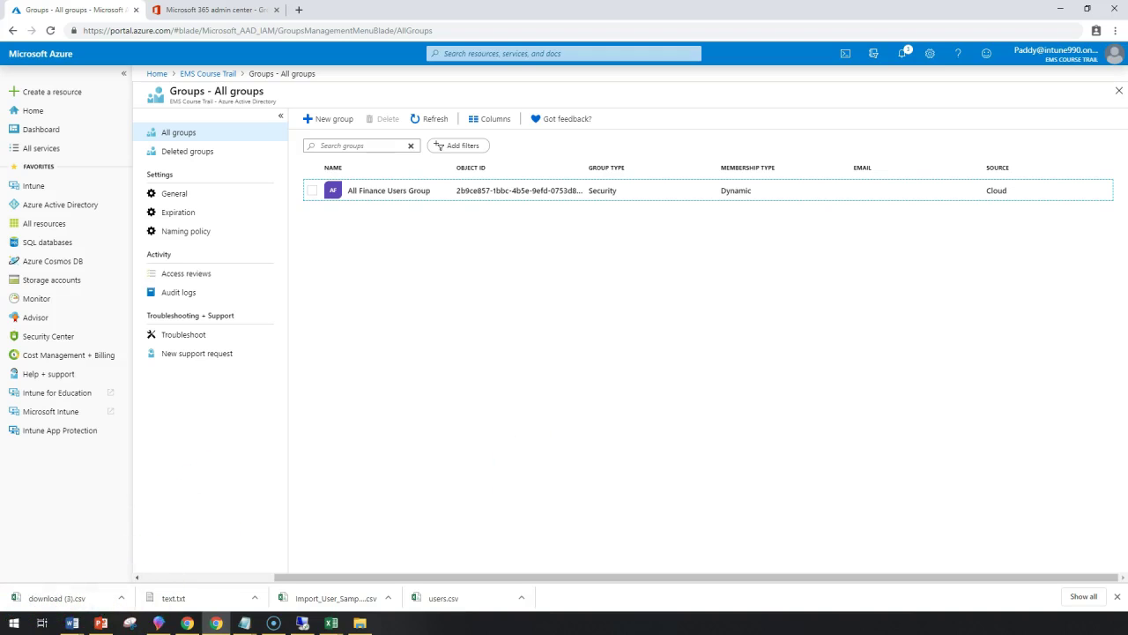